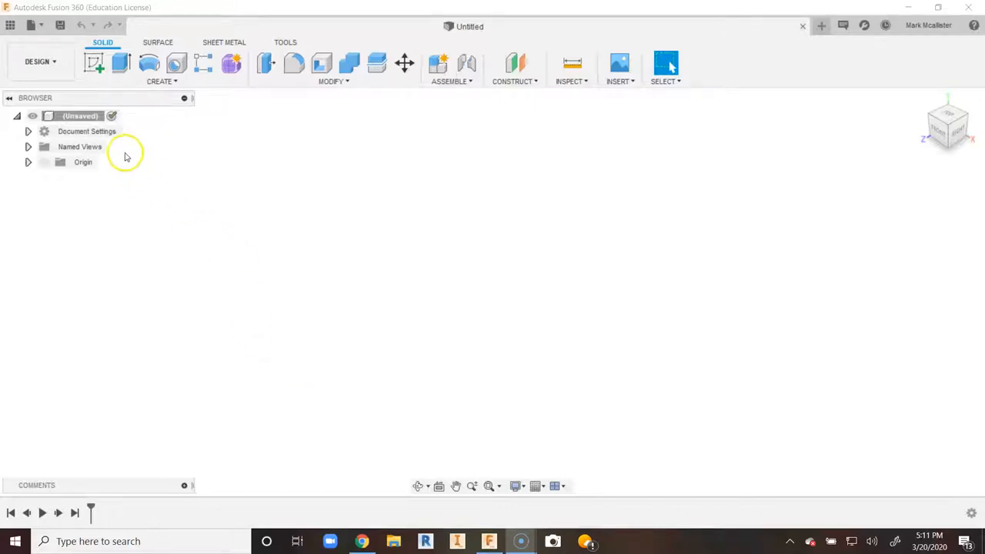
Save the new design as Test Part in the Automata Box location and dismiss the system error dialog
left_click(60, 25)
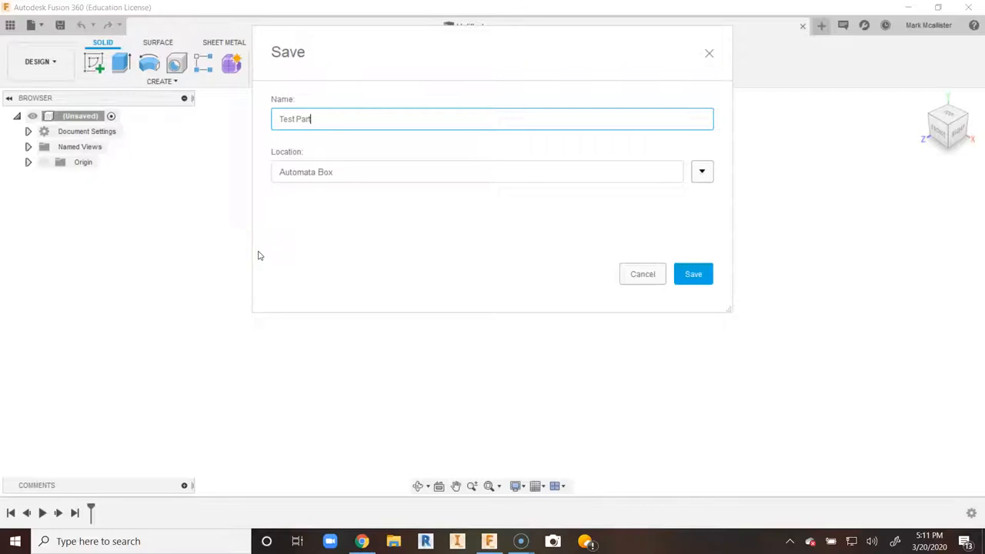
key("Return")
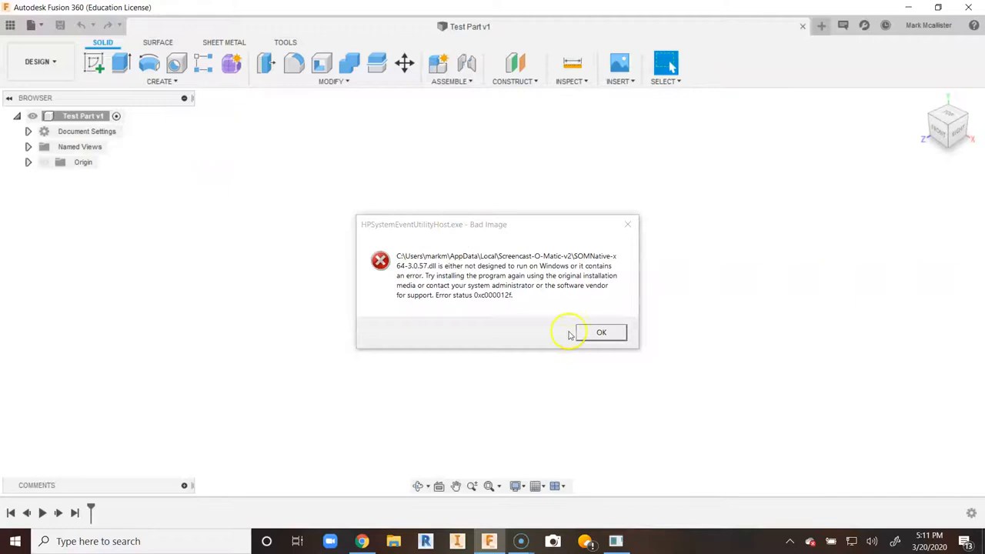
left_click(594, 331)
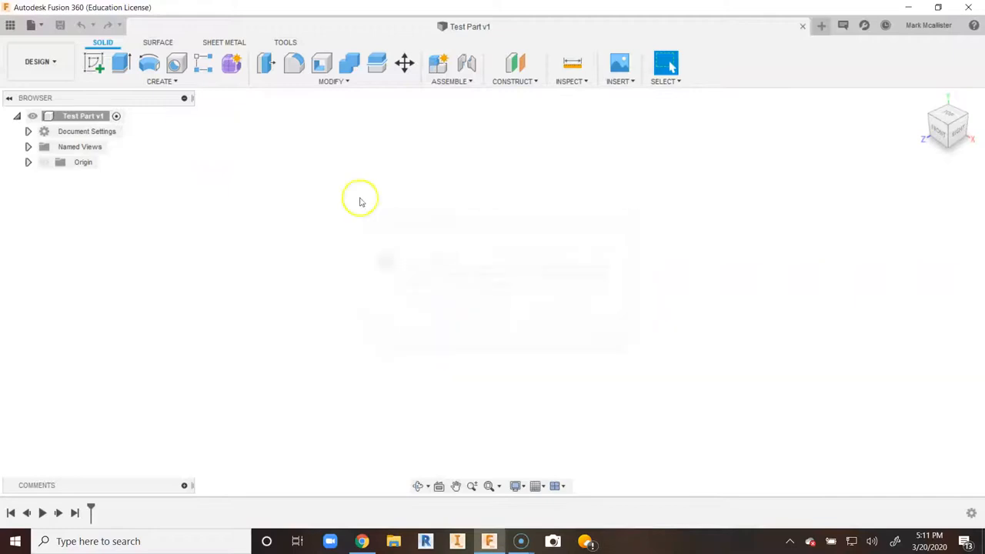
left_click(99, 117)
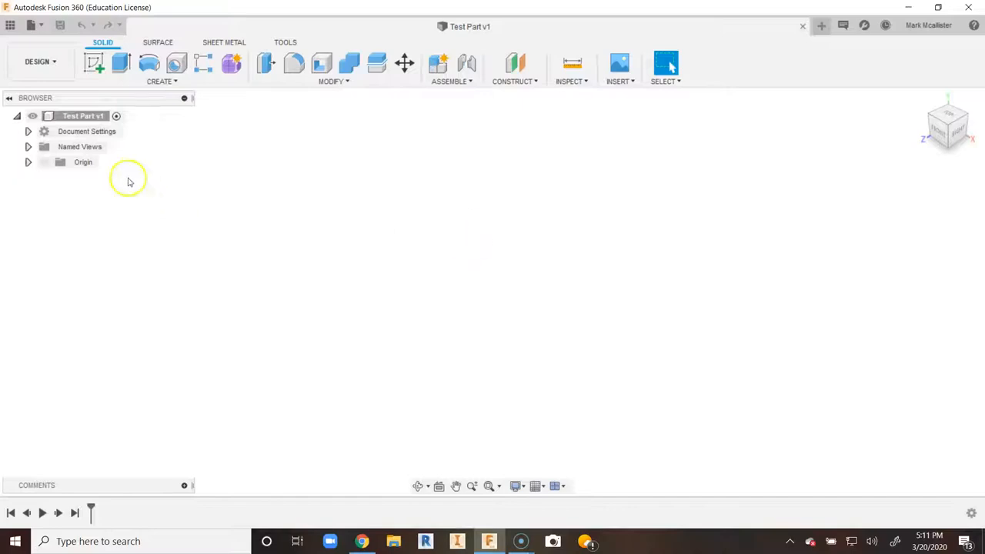
Expand the design's document settings, named views and origin entries to examine their contents
left_click(28, 131)
left_click(27, 161)
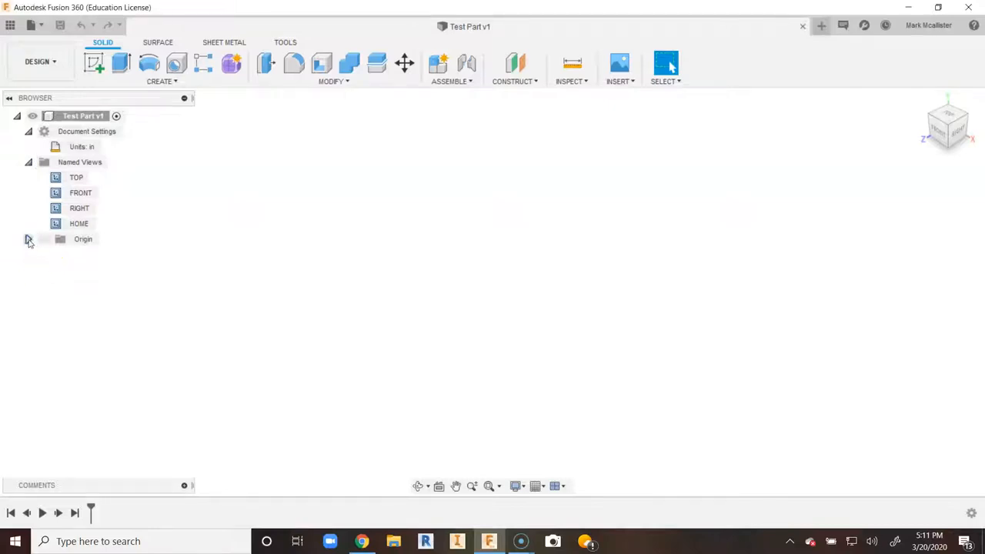
left_click(28, 239)
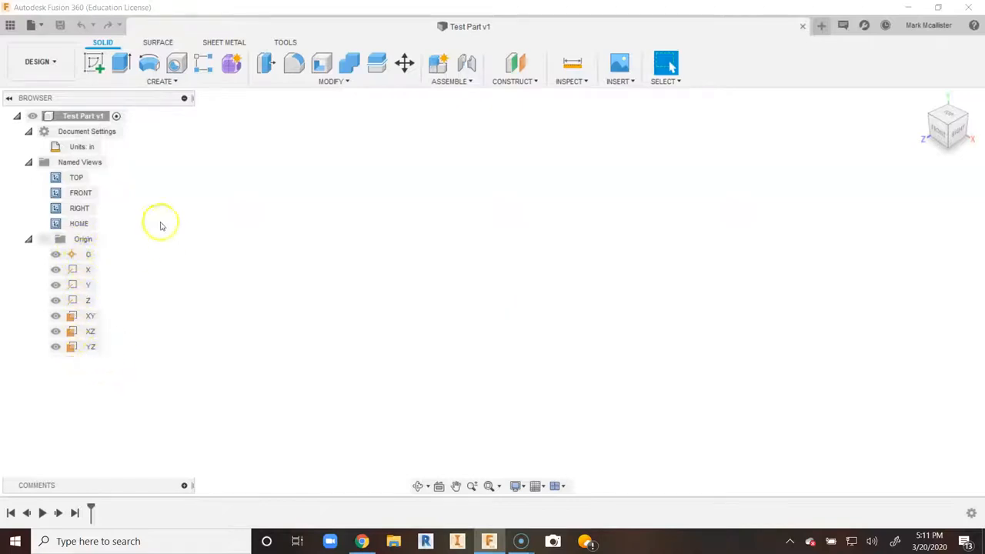
Review the unit types available for the document and close the active units settings without changing them
mouse_move(90, 151)
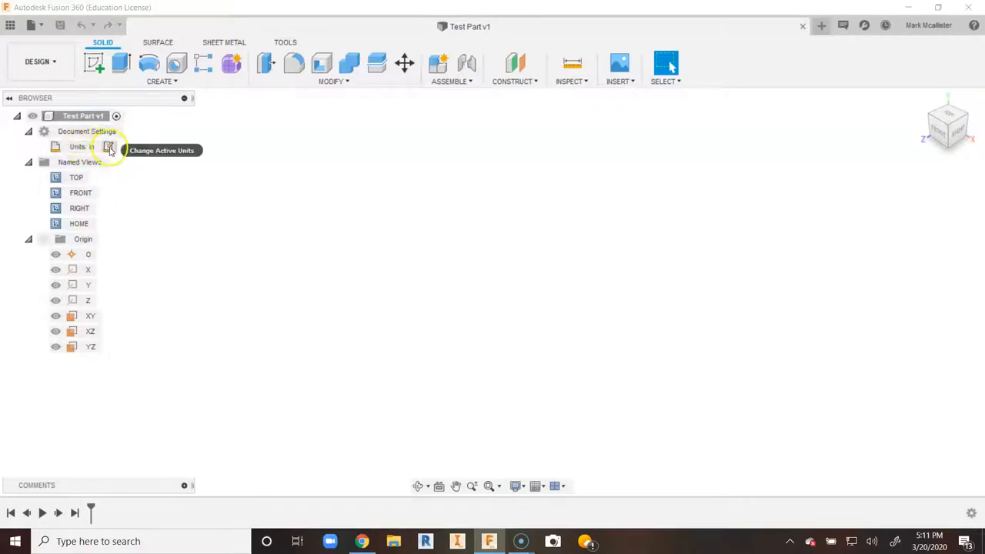
left_click(109, 150)
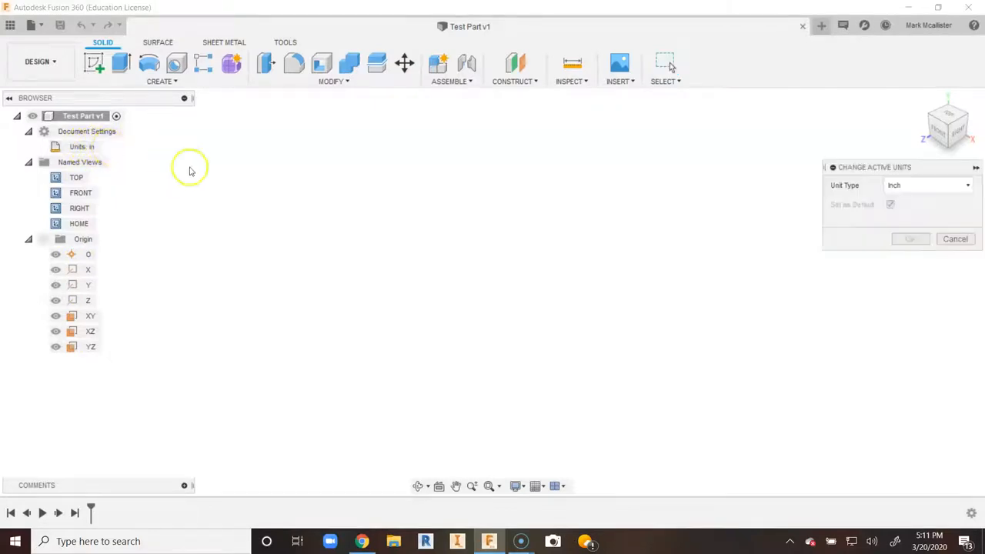
left_click(940, 187)
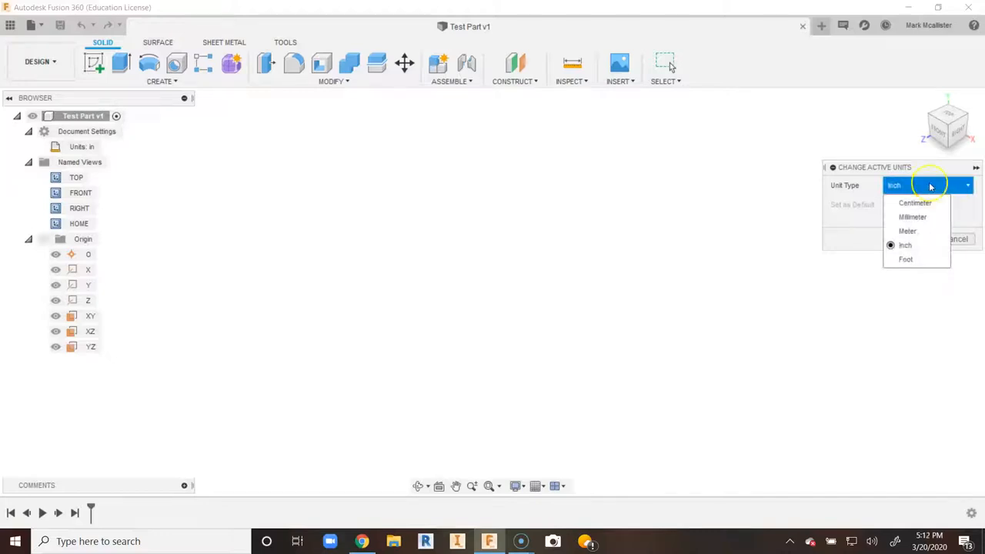
left_click(890, 168)
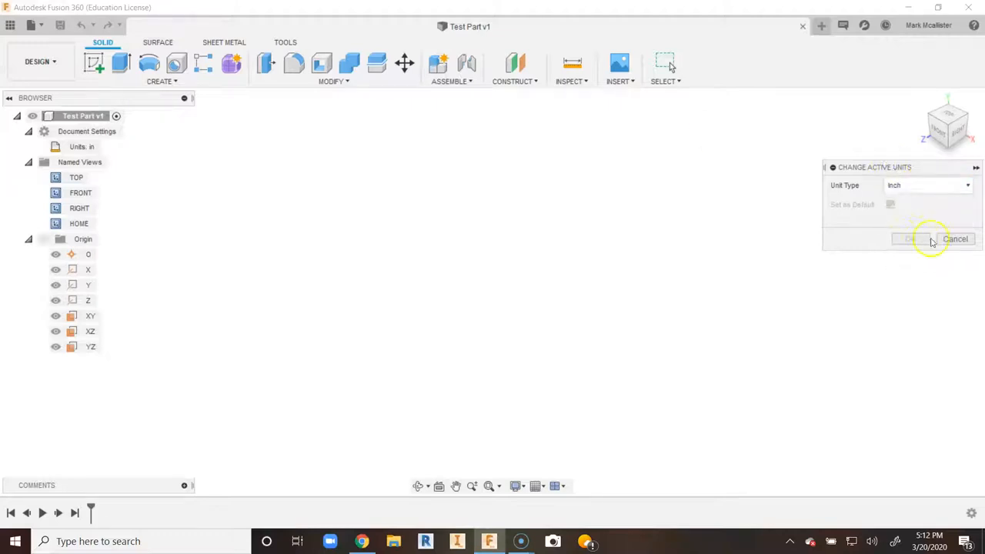
left_click(950, 240)
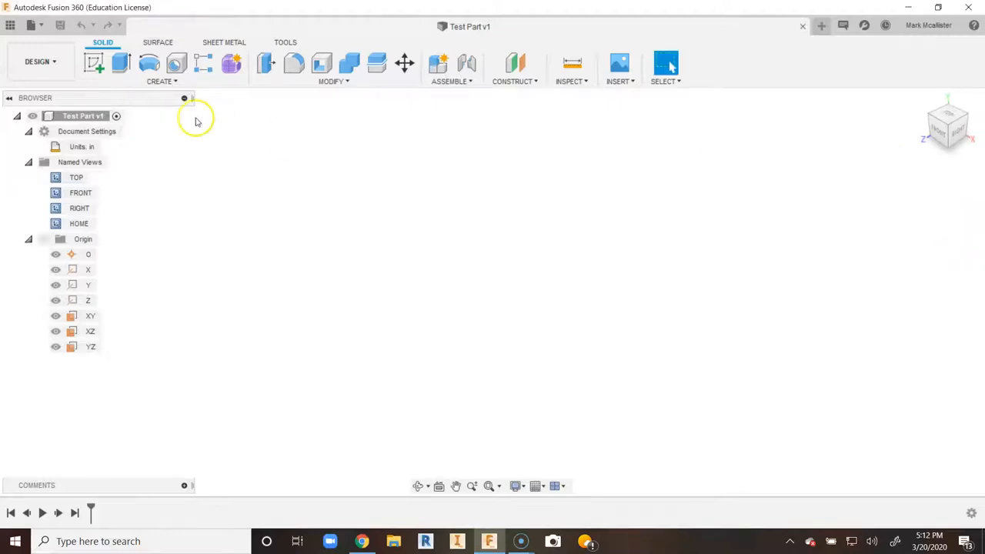
Start a new sketch on the XY plane
left_click(93, 63)
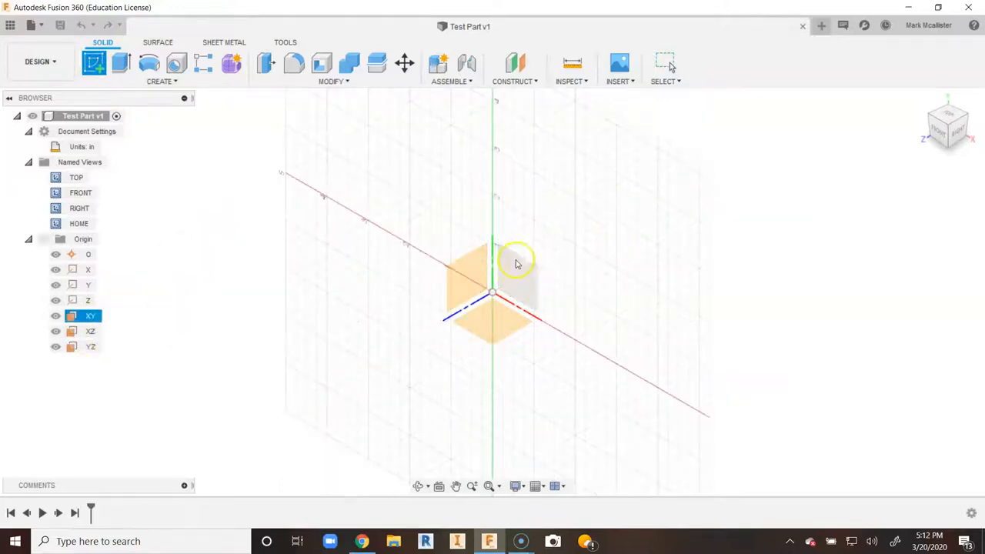
left_click(529, 274)
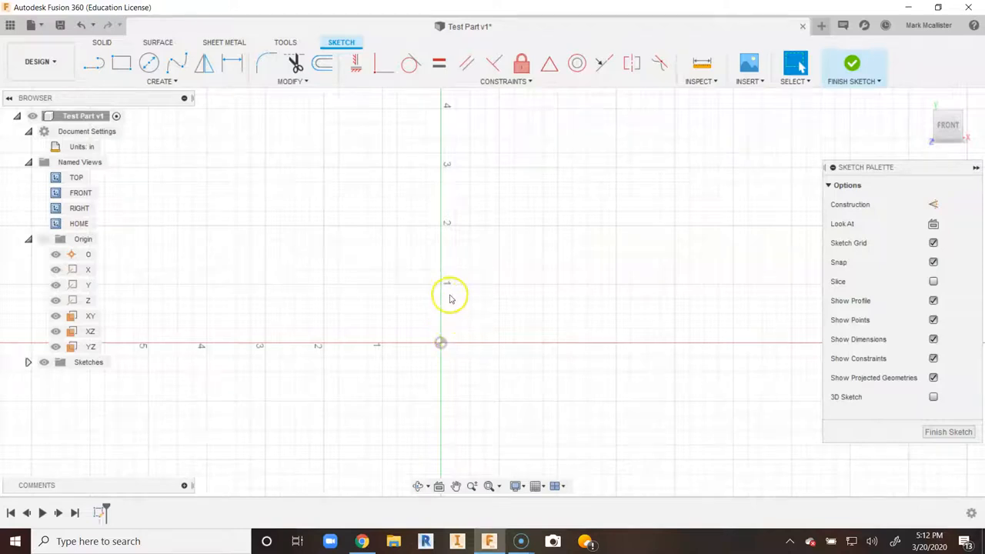
Set the fixed sketch grid to a major spacing of 5 in with 10 minor subdivisions
left_click(537, 486)
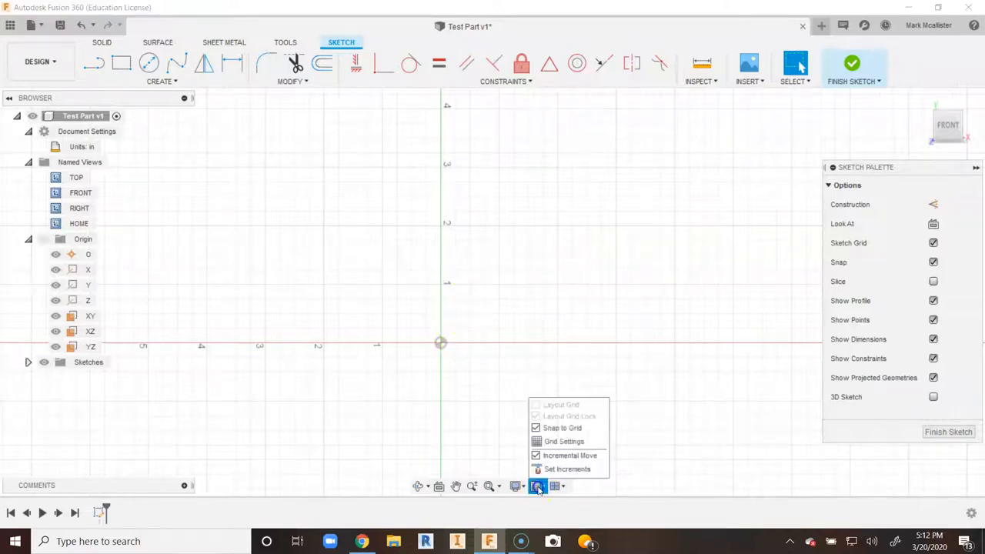
left_click(553, 441)
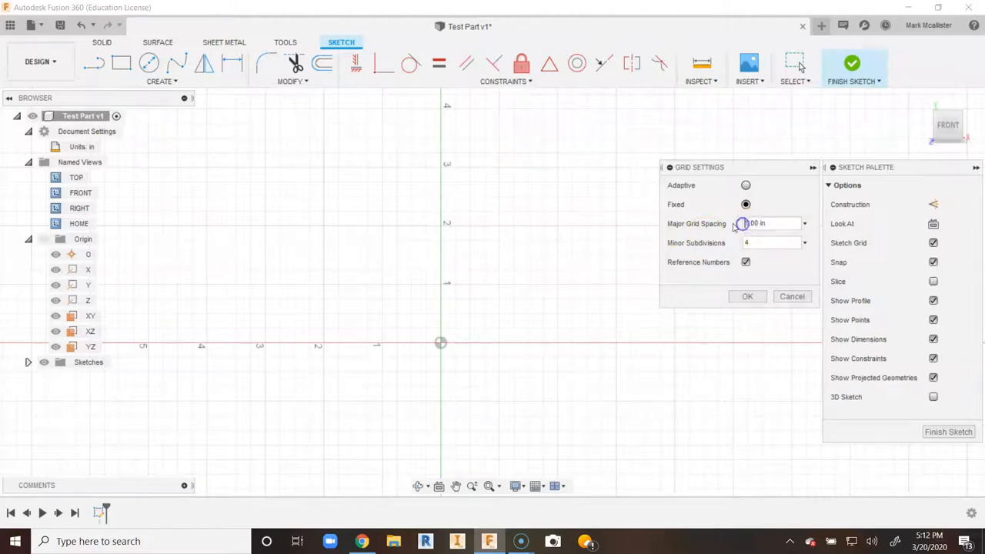
type("5")
left_click(756, 242)
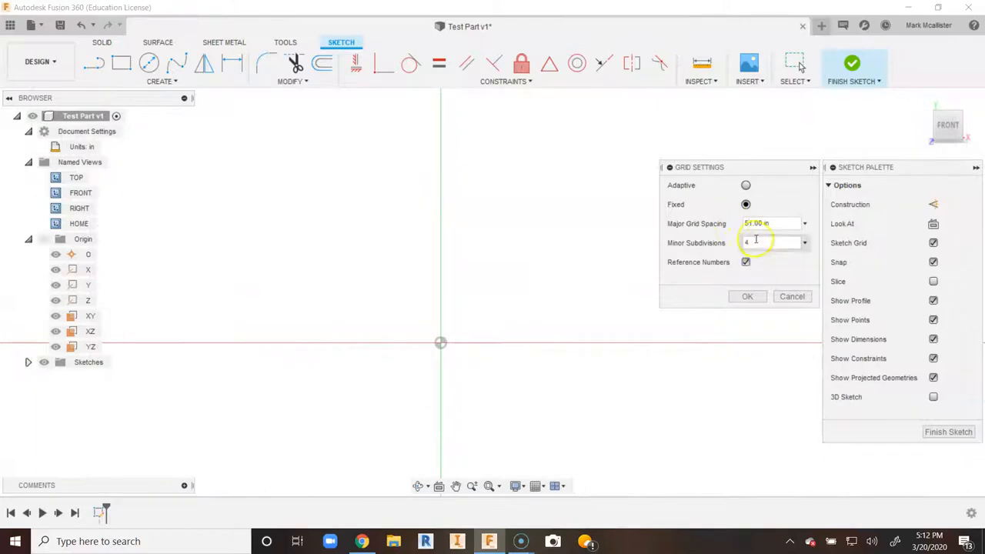
left_click_drag(753, 244, 740, 243)
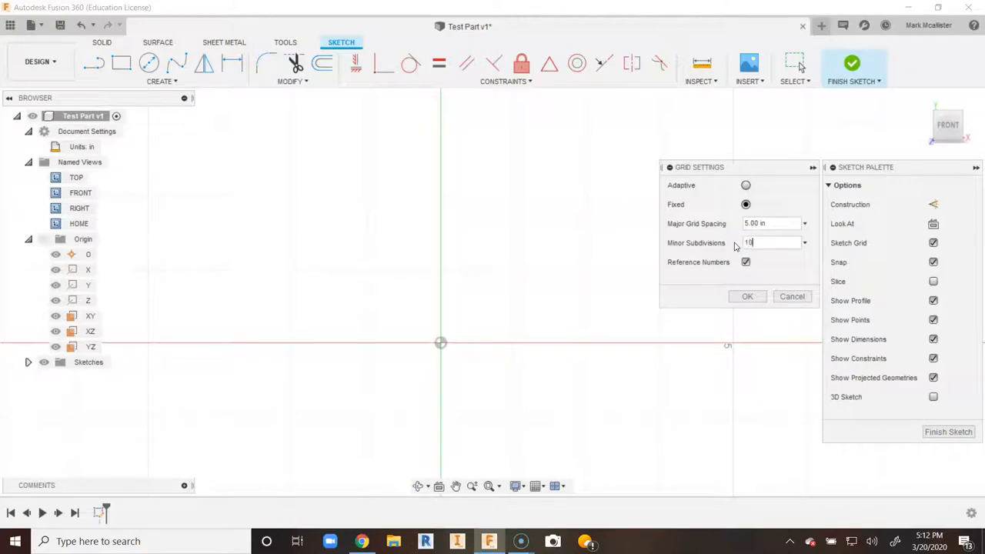
left_click(738, 297)
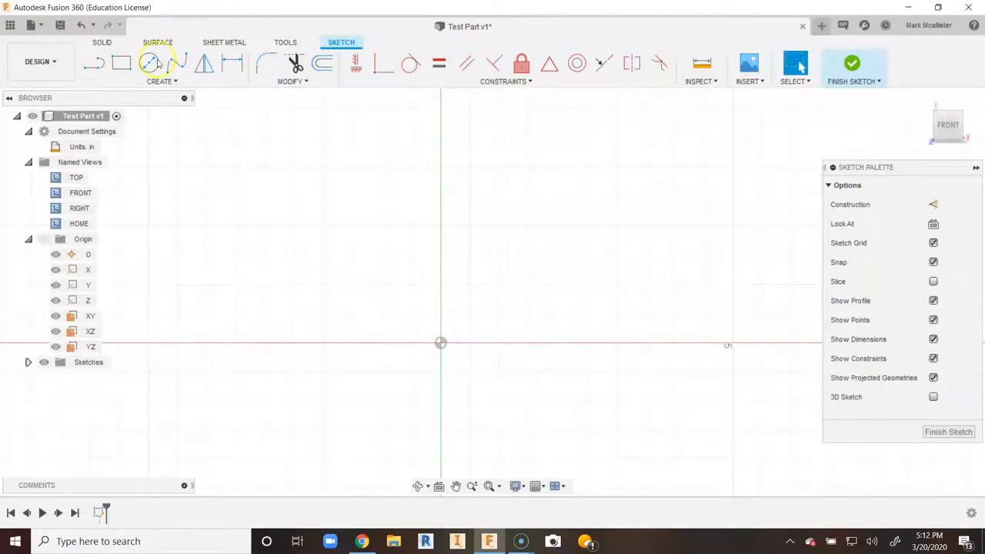
Draw a nearly vertical line about 24 in long upward from the origin and end the line
left_click(98, 66)
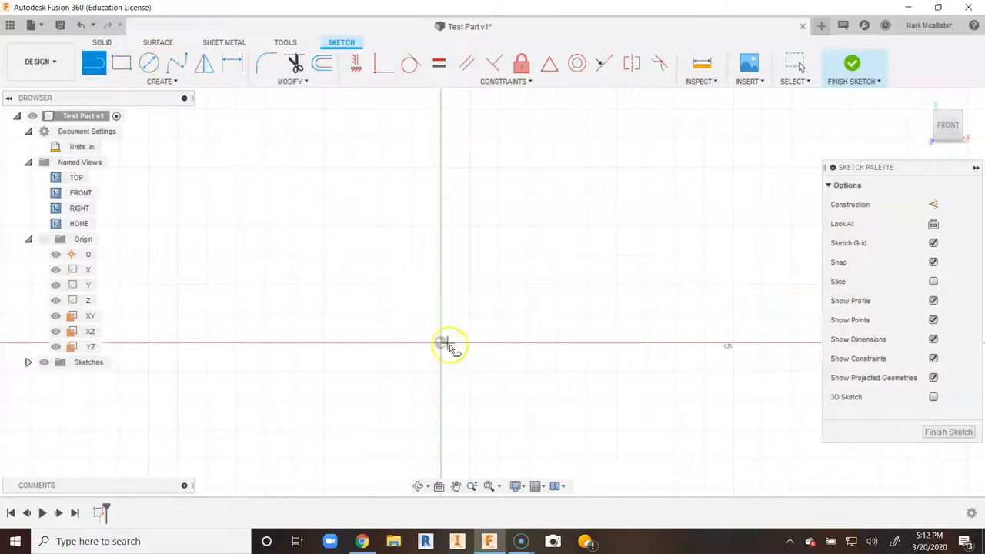
left_click(440, 343)
scroll(442, 213, "up", 2)
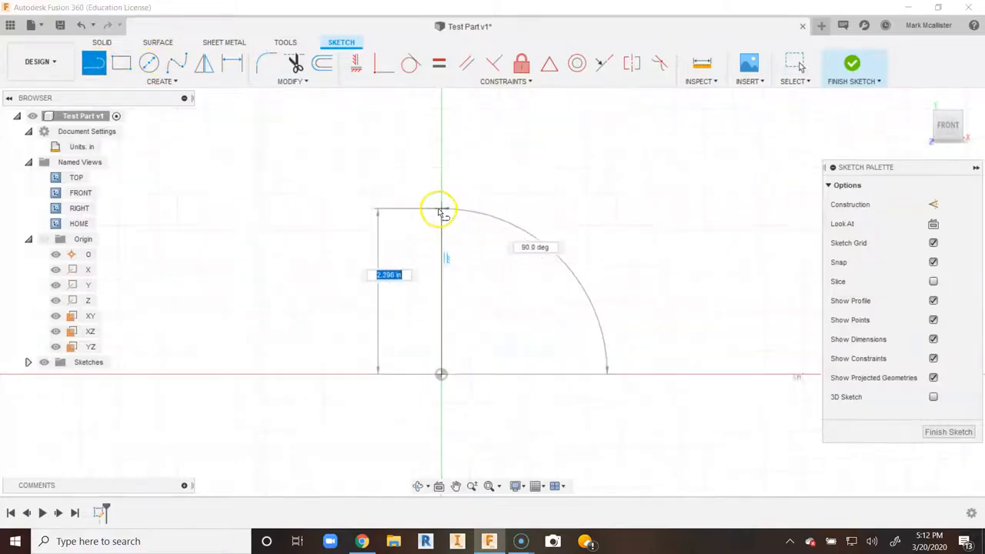
scroll(440, 211, "down", 3)
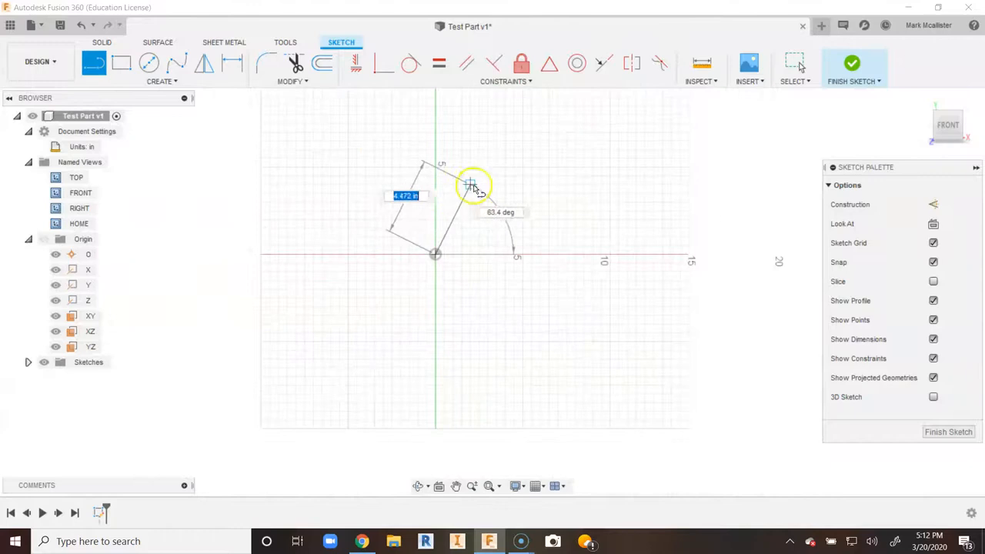
middle_click_drag(470, 187, 419, 376)
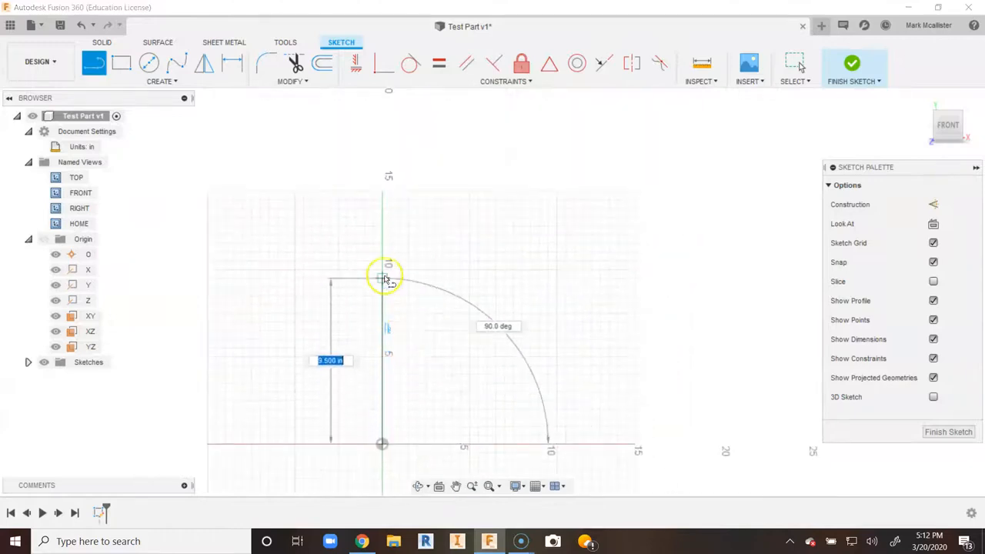
scroll(385, 269, "down", 4)
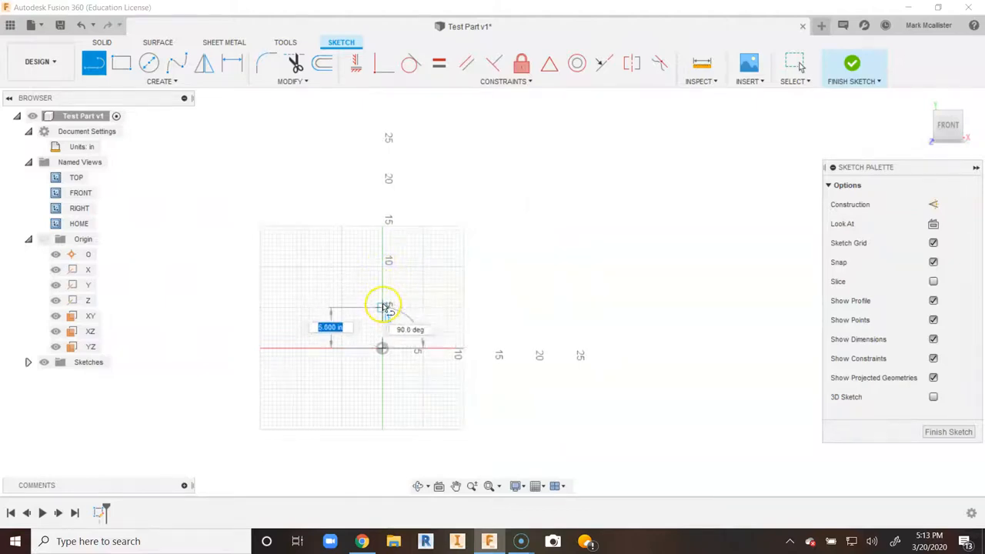
scroll(384, 310, "up", 4)
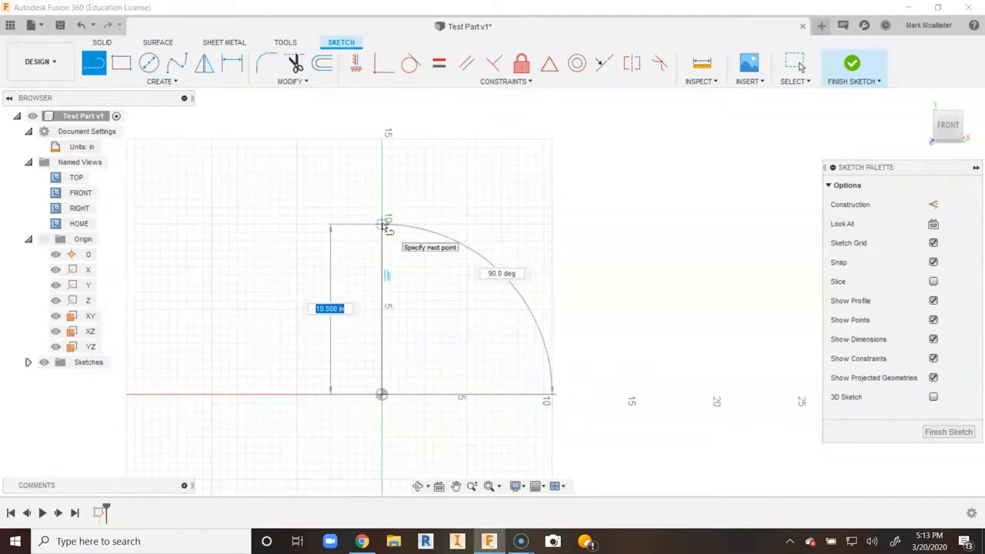
scroll(384, 226, "up", 2)
scroll(385, 224, "down", 3)
scroll(384, 224, "down", 4)
middle_click_drag(306, 185, 416, 250)
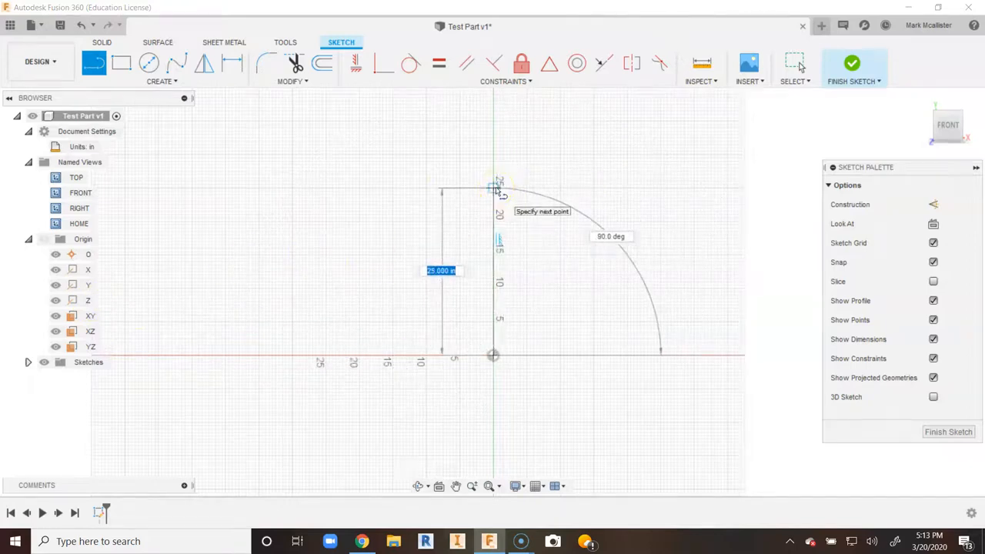
left_click(537, 486)
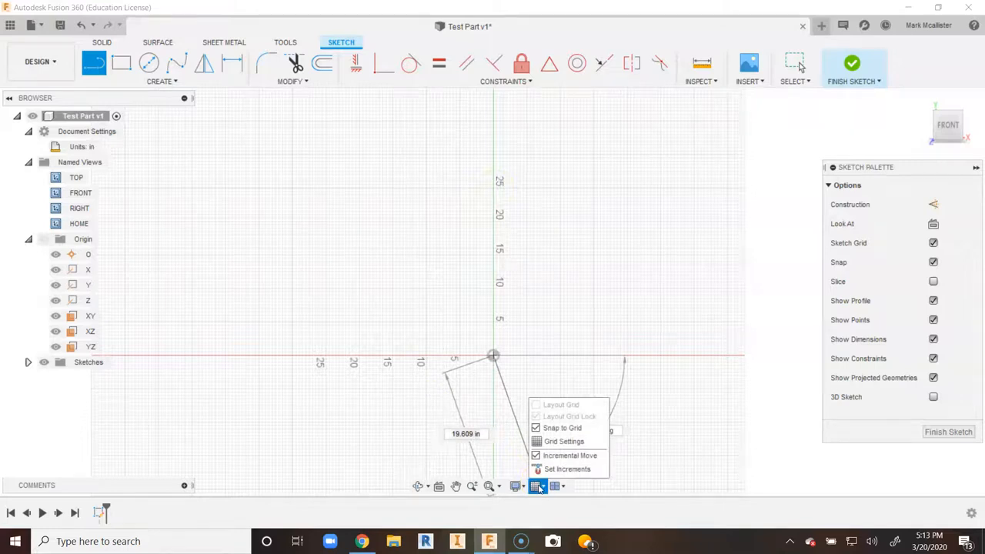
left_click(497, 193)
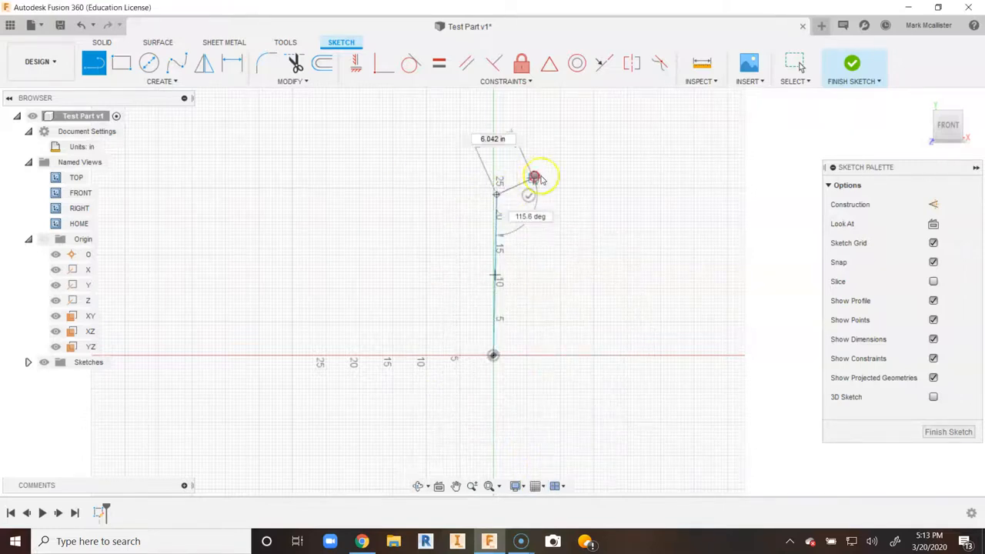
right_click(572, 181)
left_click(625, 179)
Turn off the grid's reference numbers and use a fixed grid with 1 in major spacing and 4 minor subdivisions
left_click(537, 486)
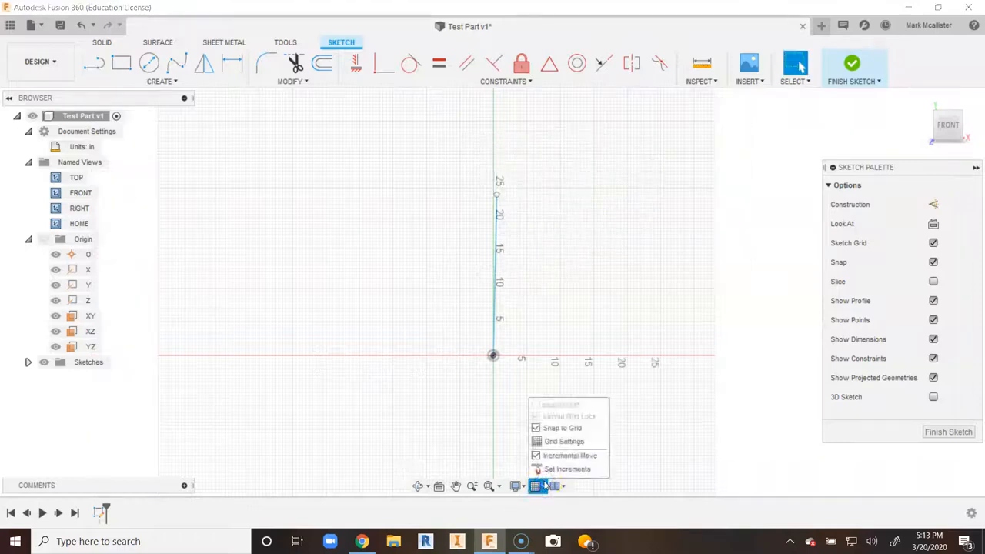
left_click(563, 441)
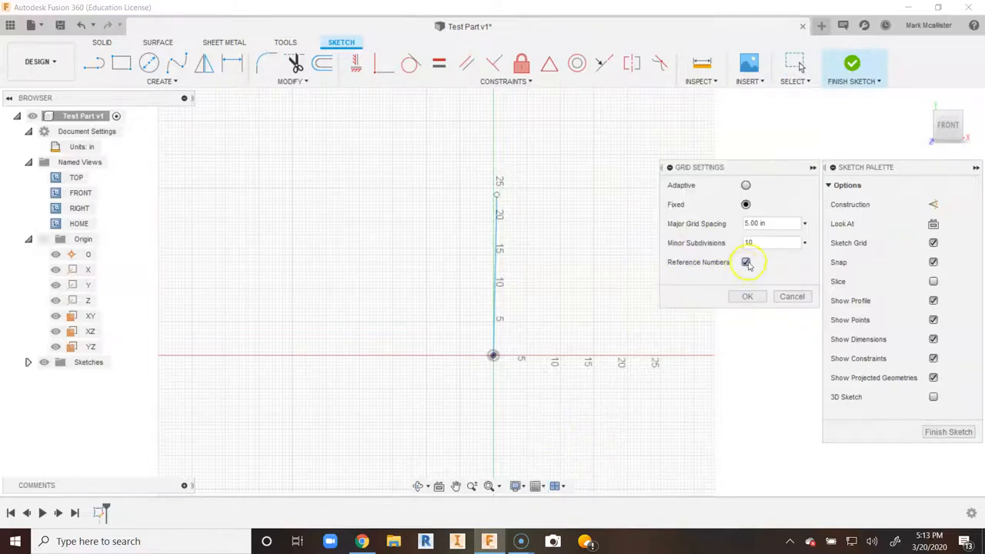
left_click(746, 262)
left_click(751, 194)
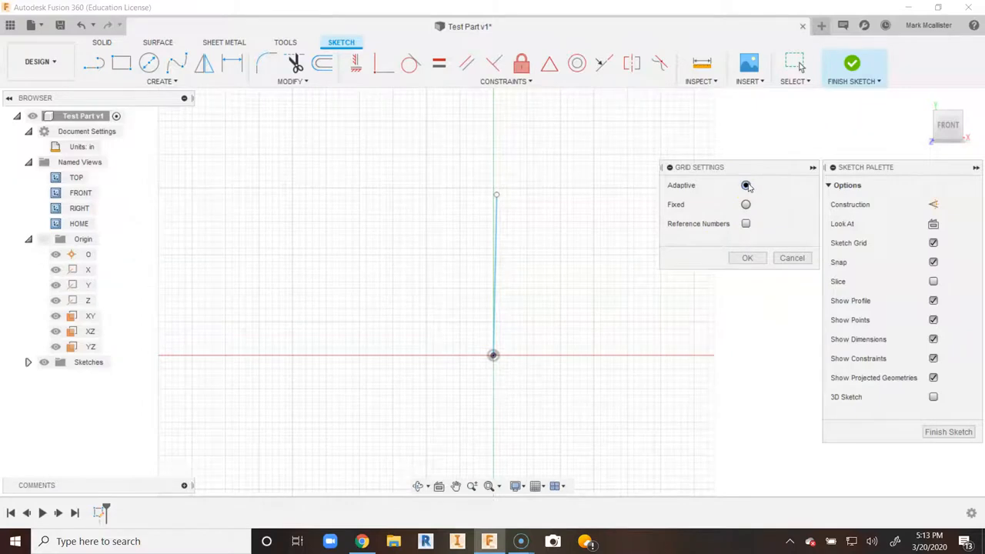
left_click(745, 225)
left_click(744, 205)
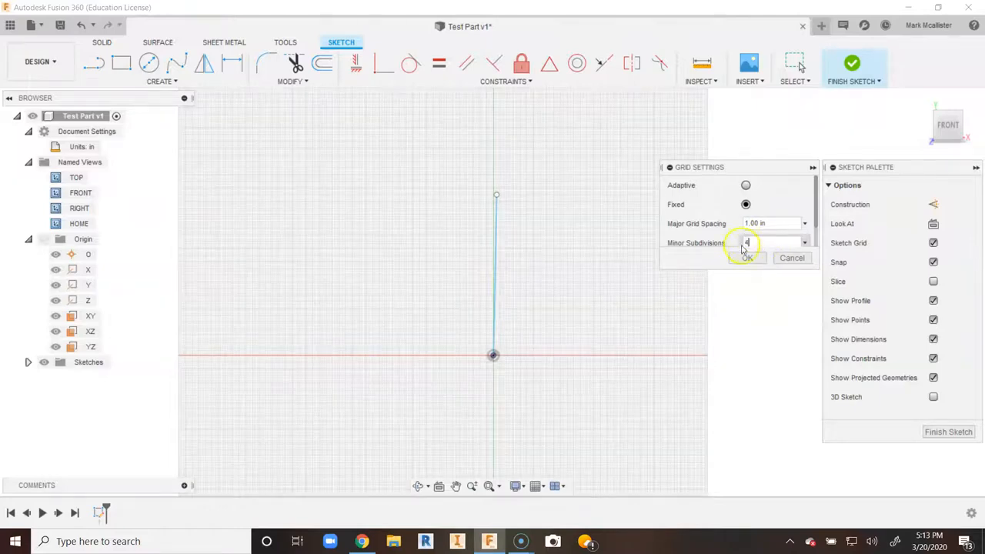
left_click(743, 257)
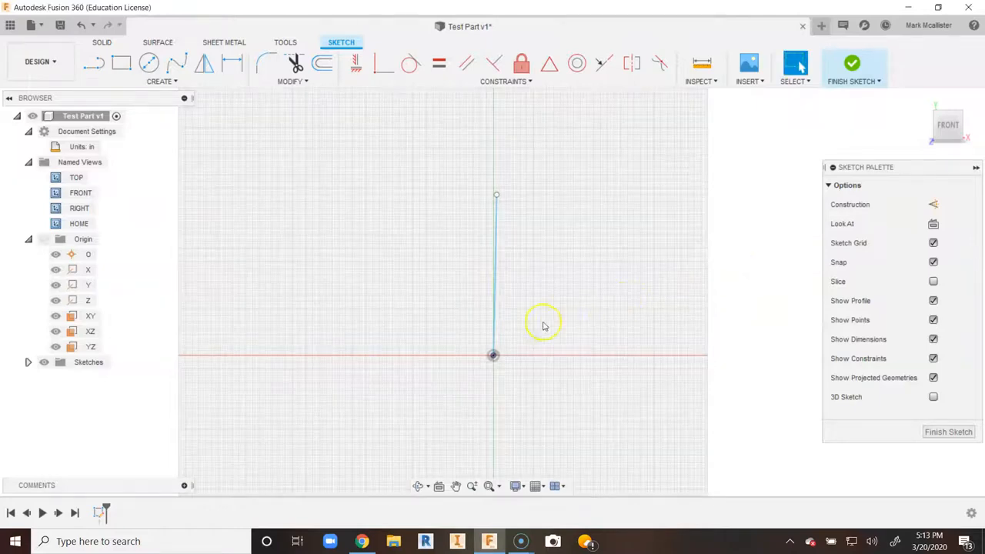
Delete the nearly vertical line that starts at the origin from the sketch
scroll(510, 333, "up", 5)
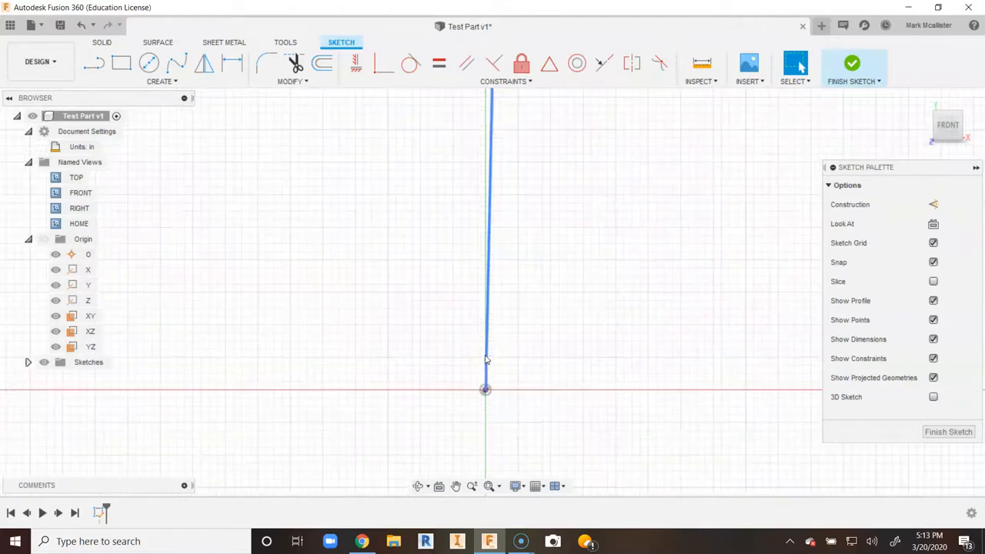
scroll(490, 334, "down", 3)
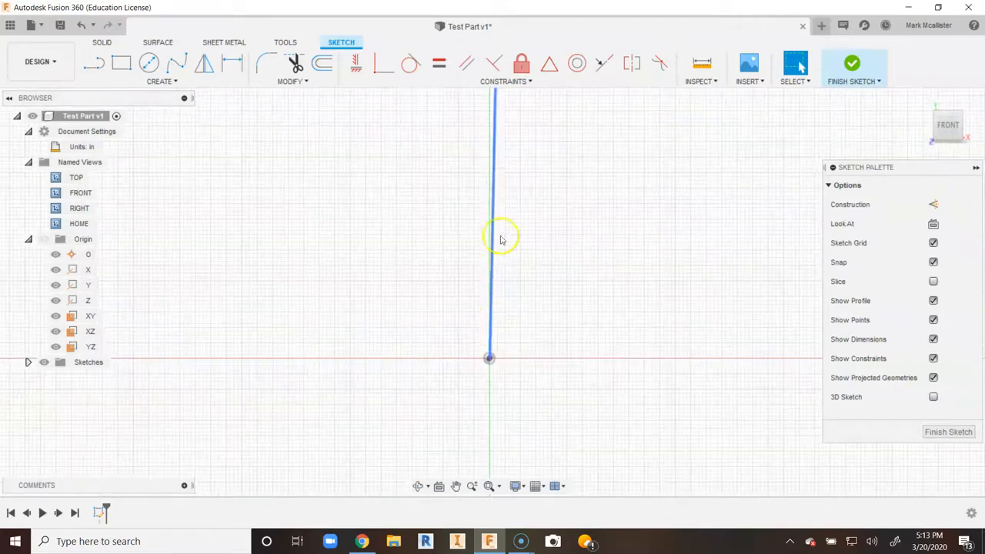
left_click(493, 213)
right_click(491, 214)
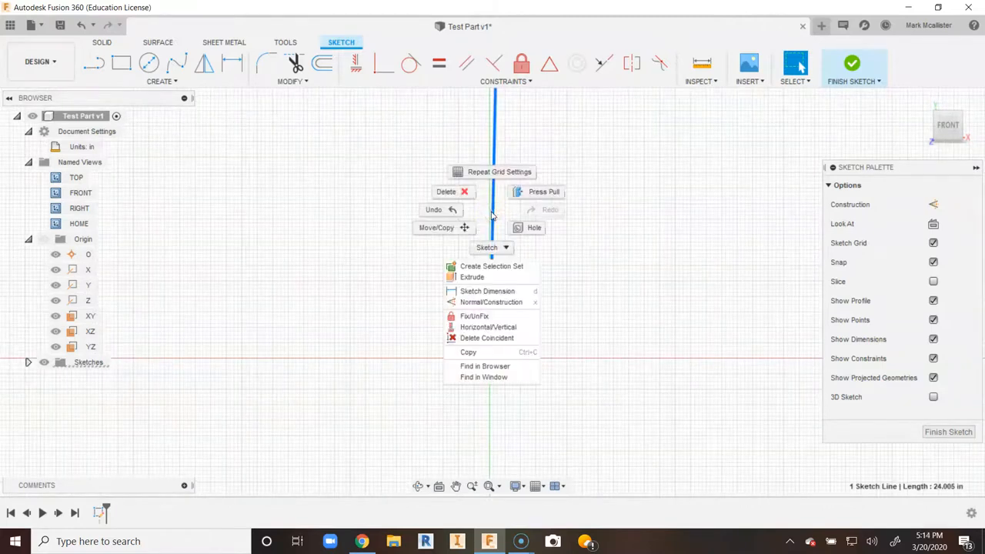
left_click(373, 149)
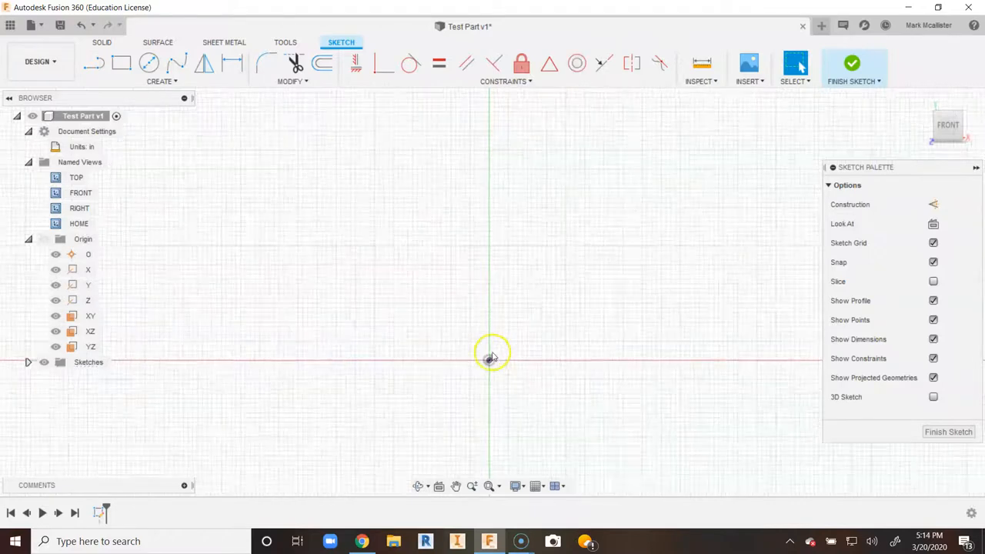
Turn on the reference numbers for the fixed sketch grid
scroll(493, 356, "up", 3)
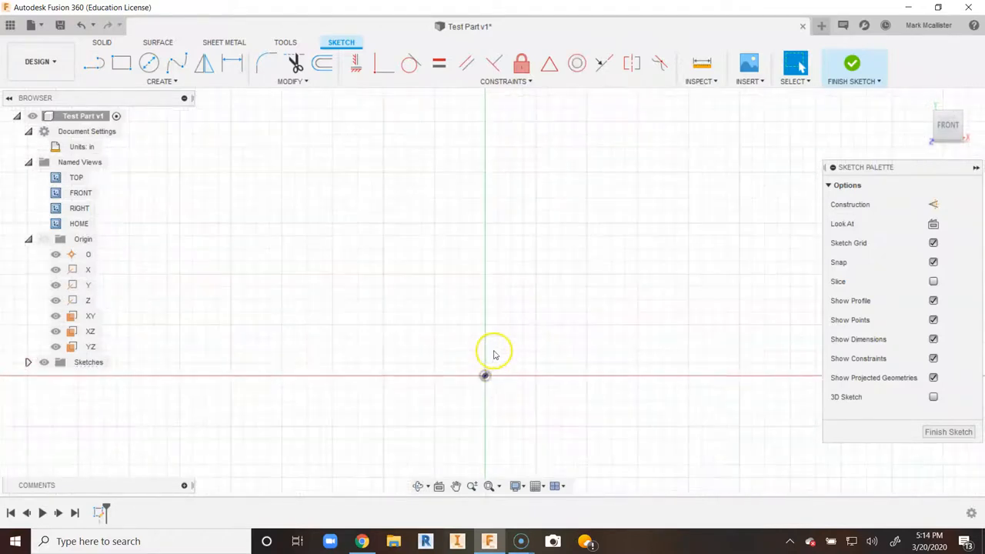
left_click(537, 488)
left_click(551, 440)
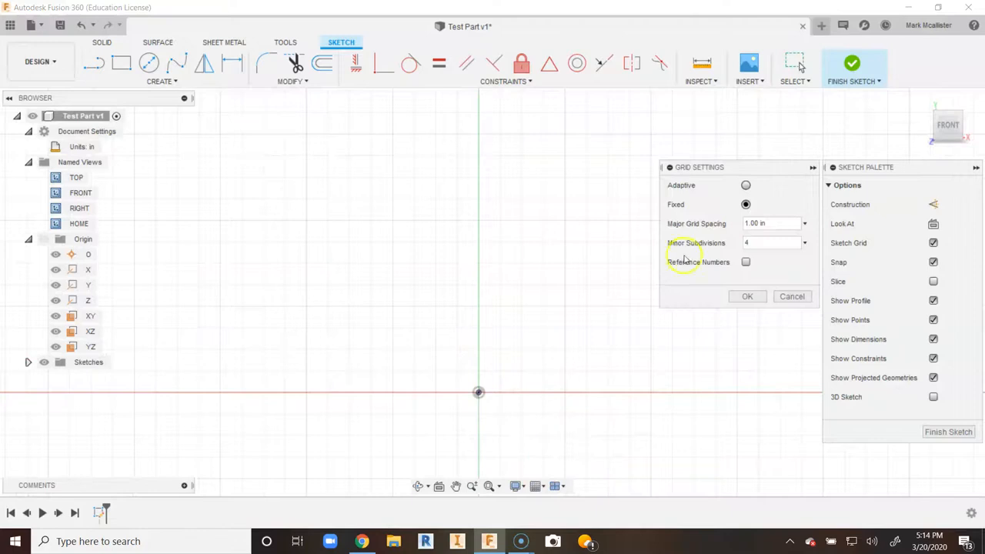
left_click(745, 263)
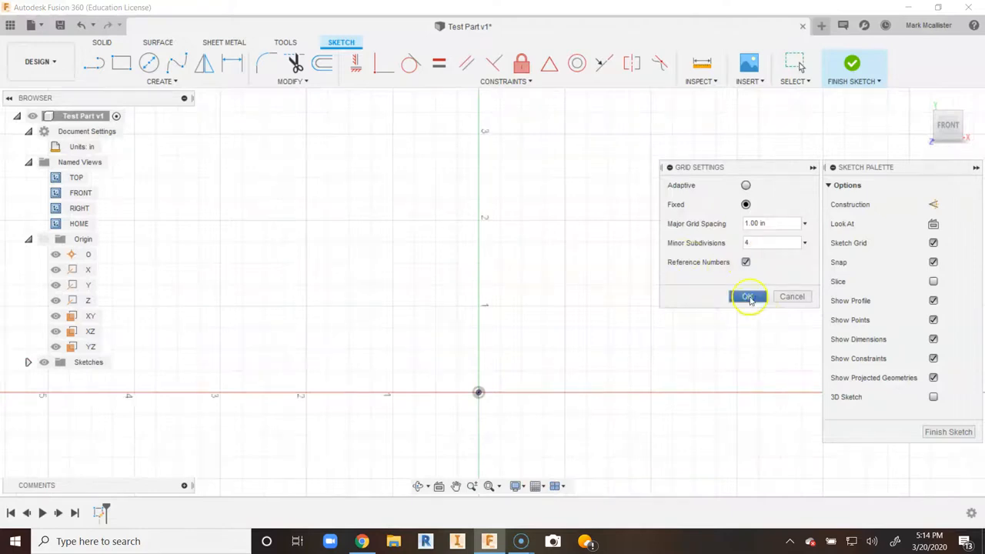
left_click(747, 297)
scroll(566, 350, "up", 1)
scroll(566, 350, "down", 2)
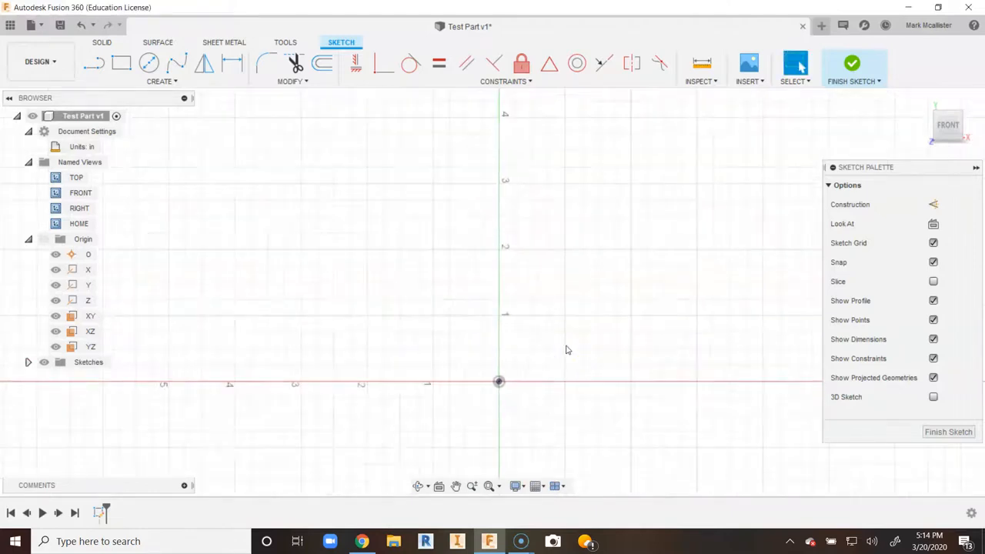
scroll(522, 248, "down", 1)
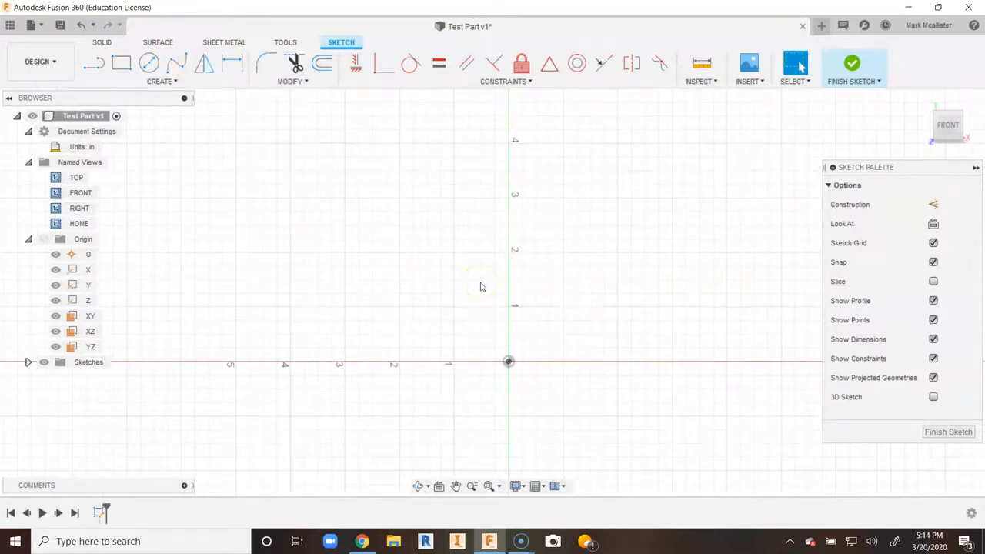
Draw a 3 in wide by 2 in high rectangle up from the origin along the positive X axis and finish the sketch
left_click(120, 64)
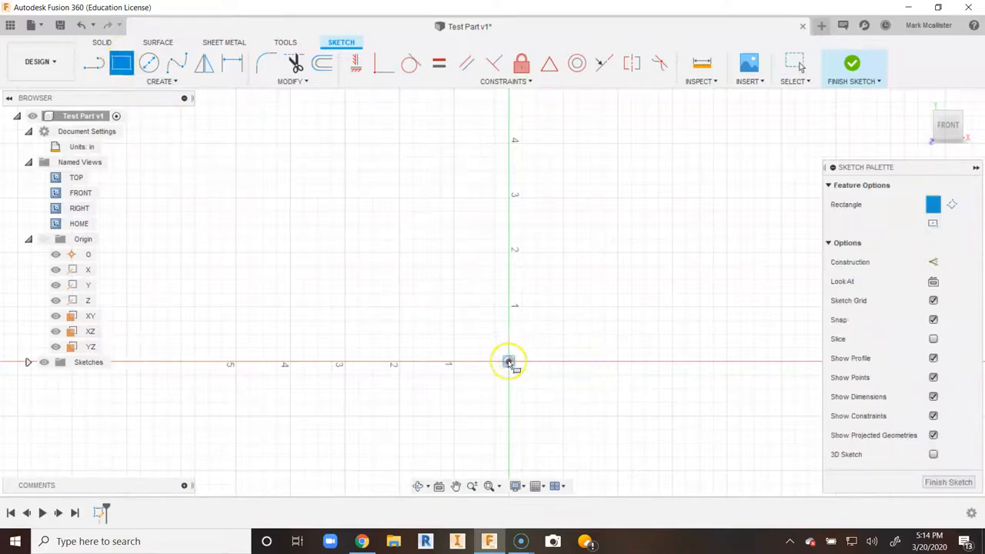
left_click(508, 362)
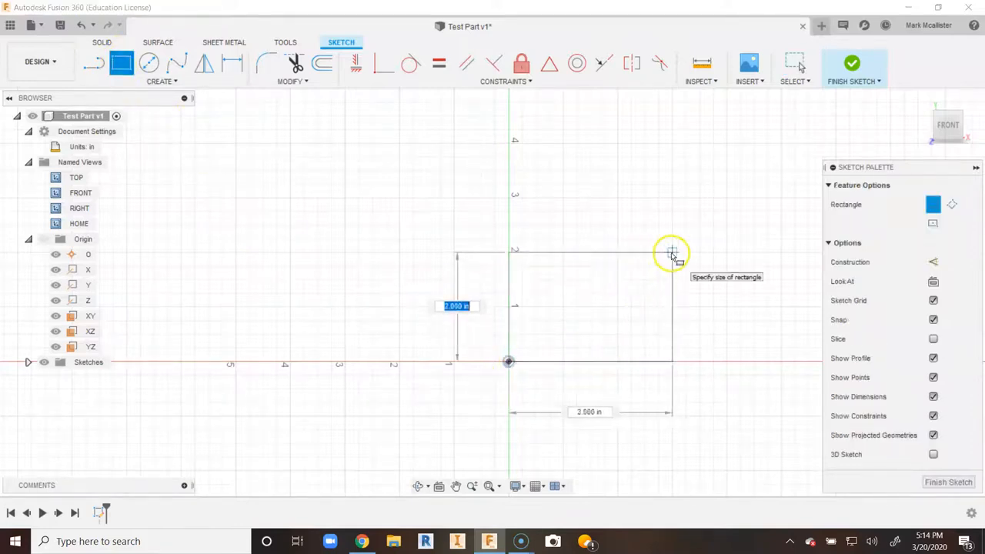
left_click(672, 253)
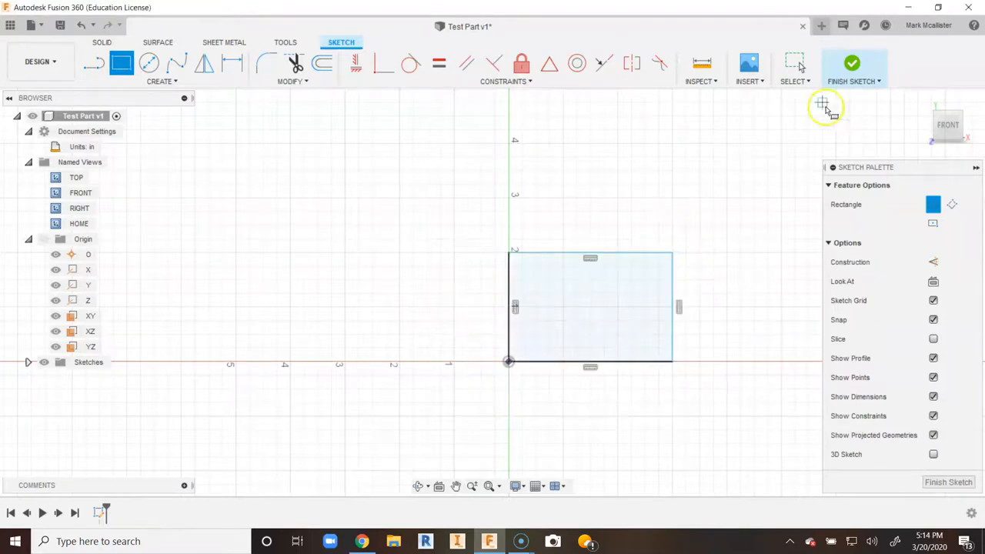
left_click(848, 63)
Extrude the rectangle profile 2 in as a new body with Press Pull
right_click(427, 189)
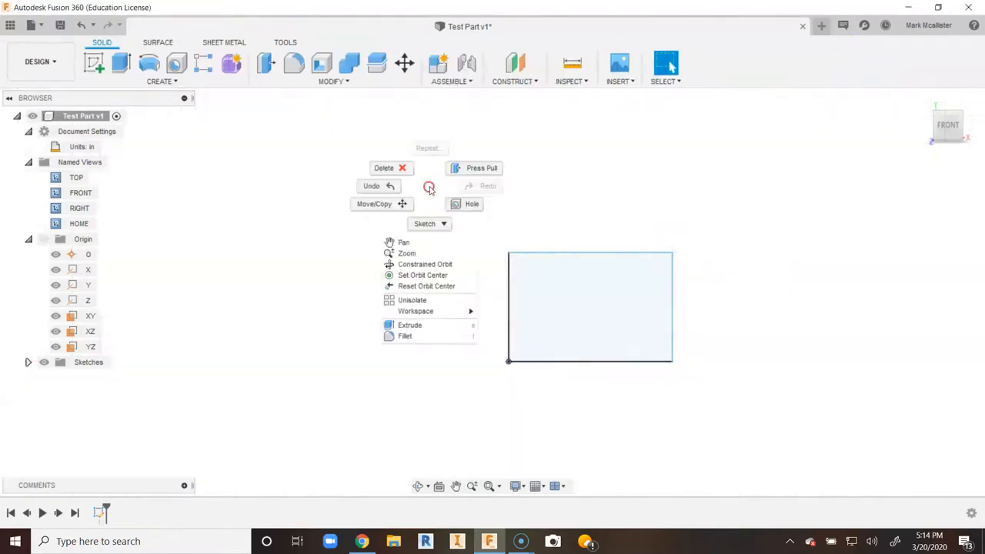
left_click(467, 168)
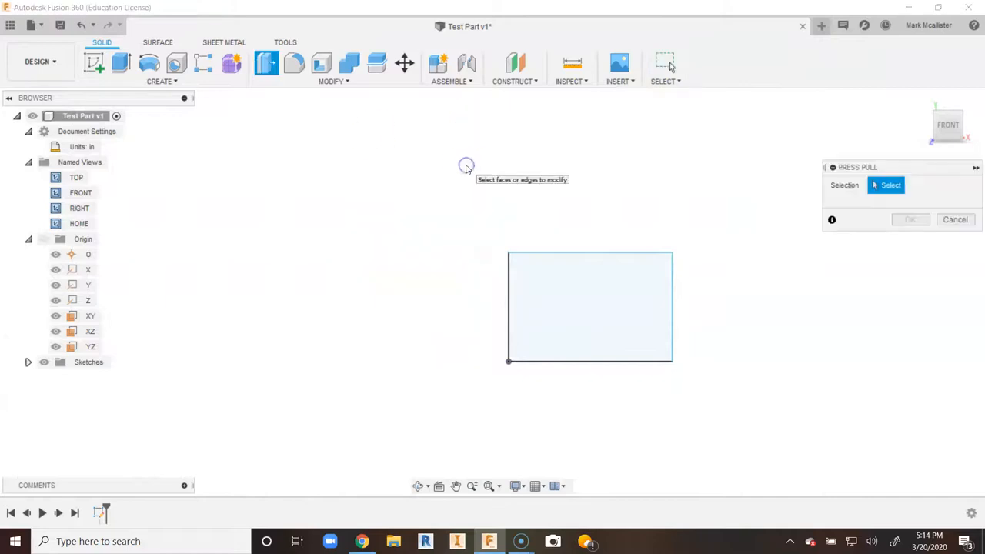
left_click(926, 99)
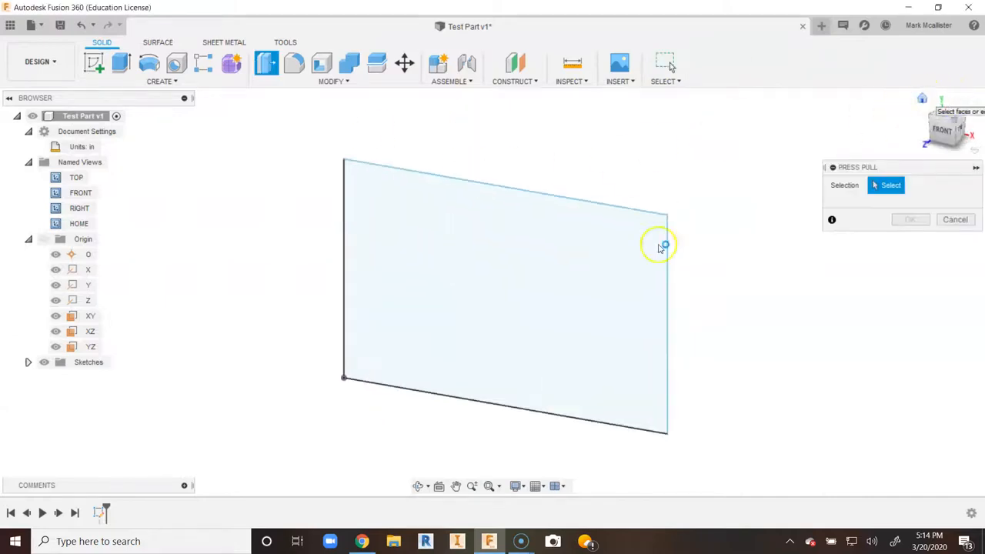
left_click(484, 287)
left_click_drag(485, 322, 374, 347)
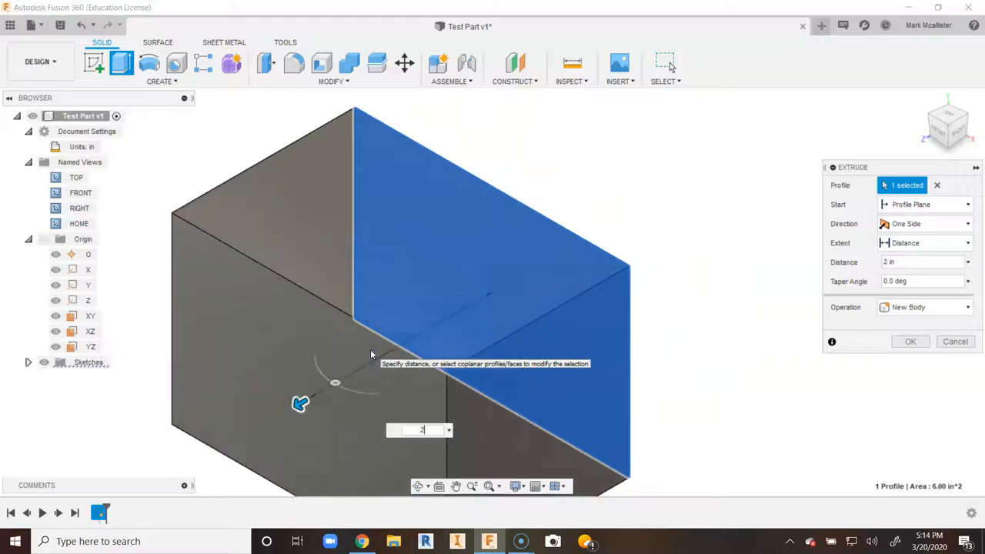
key("Return")
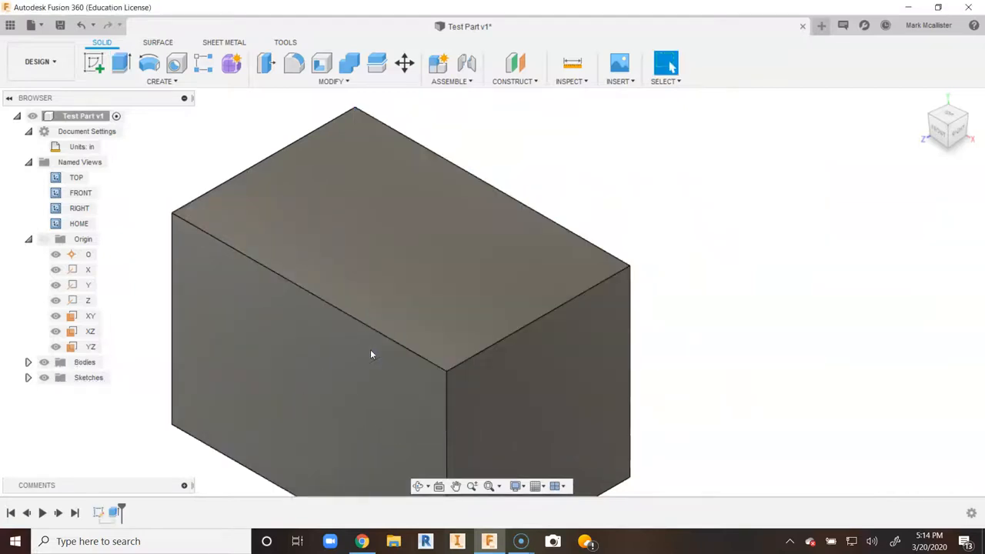
View the block in the Top, Front, Right and Home named views
left_click(921, 99)
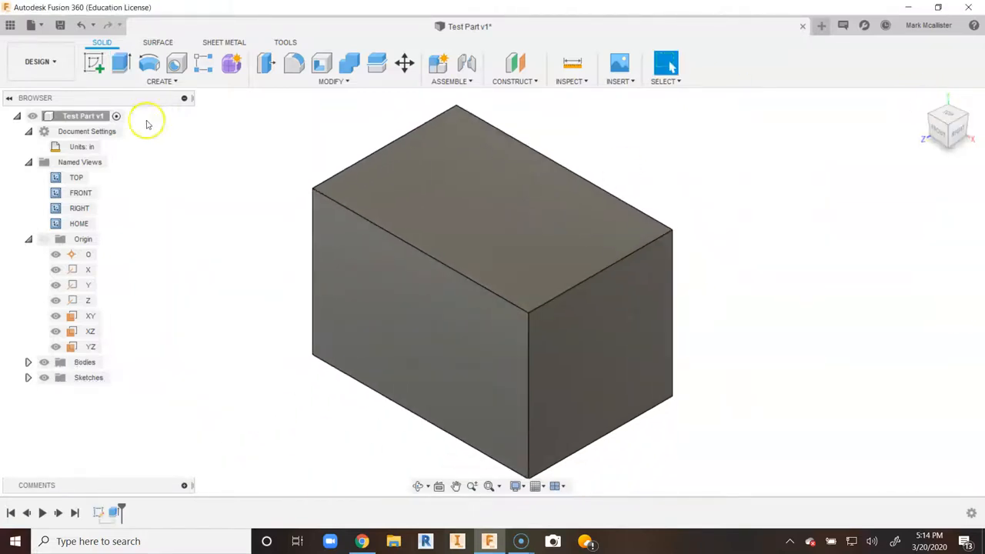
double_click(75, 181)
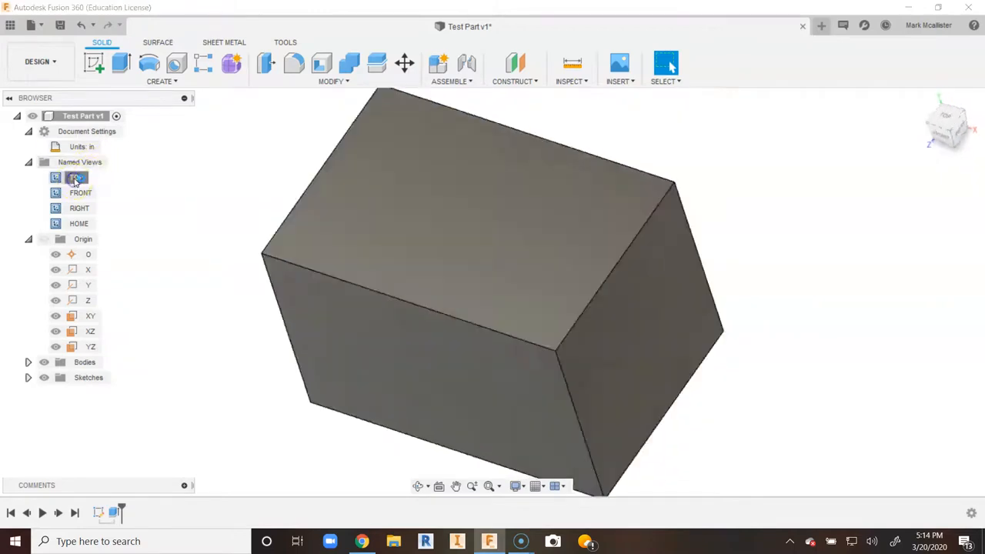
double_click(80, 194)
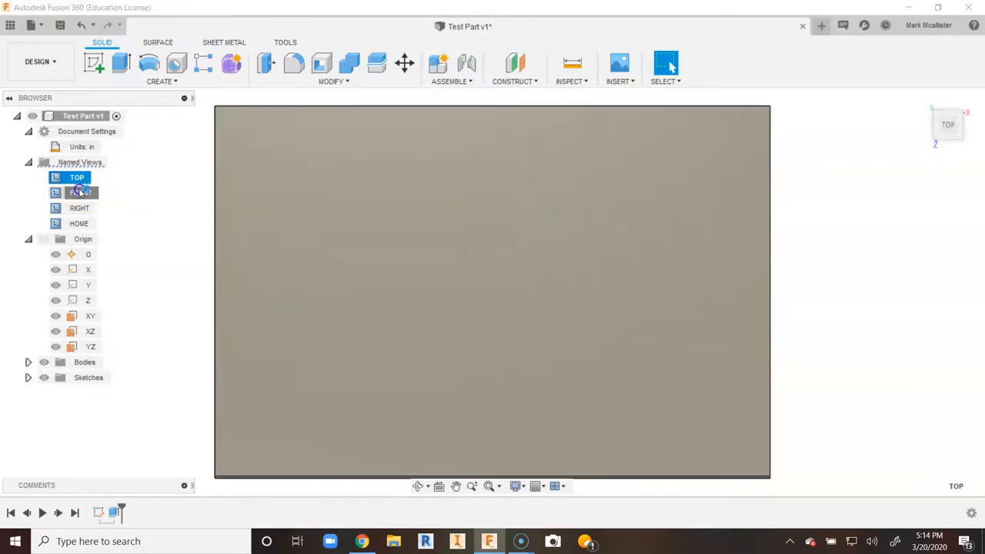
double_click(80, 207)
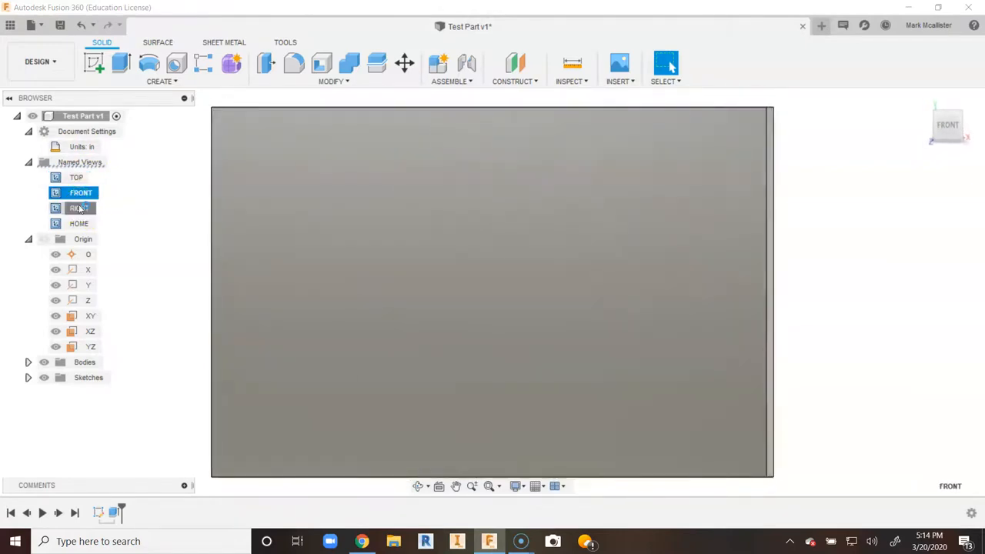
double_click(80, 223)
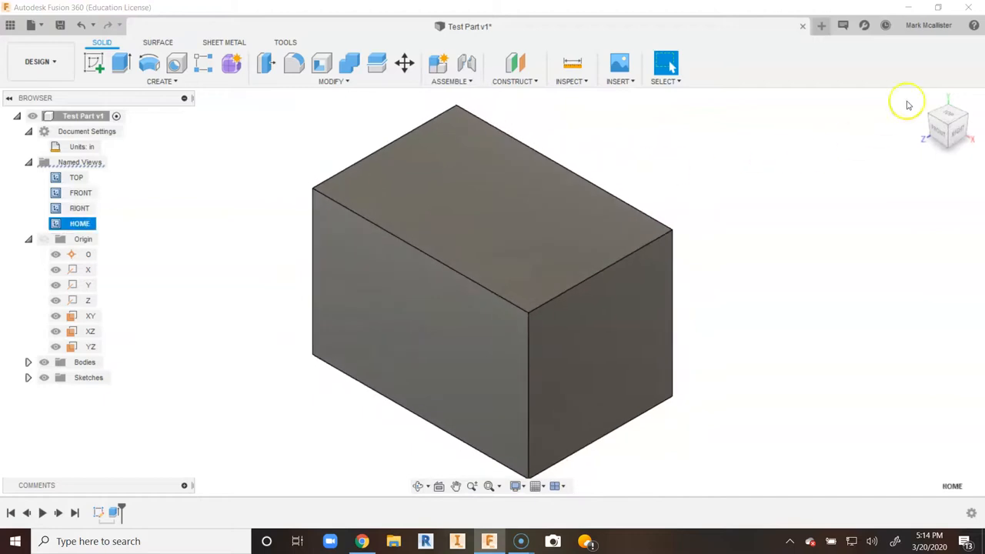
Turn the block to the isometric view of its right and back faces and save it as a named view called 2ND ISO
left_click(967, 115)
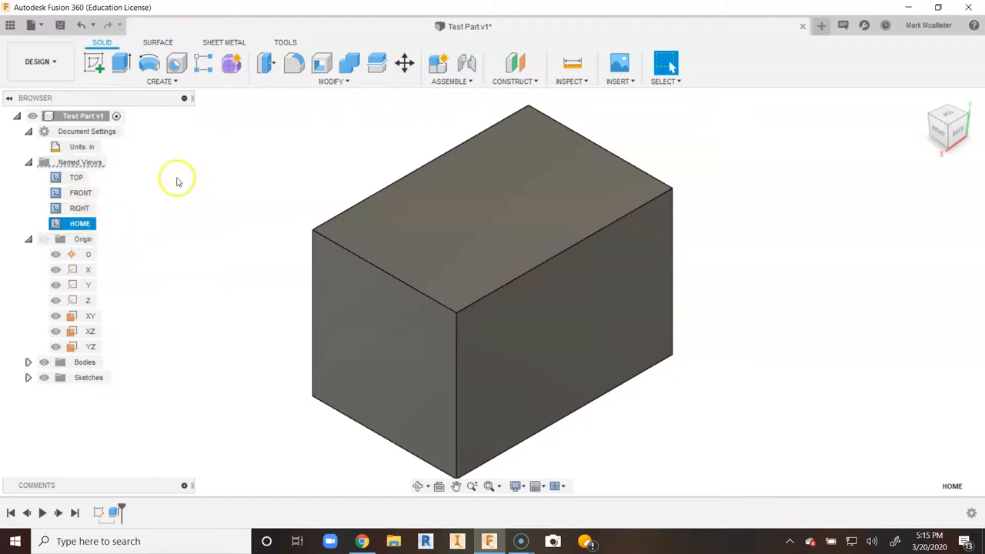
right_click(98, 164)
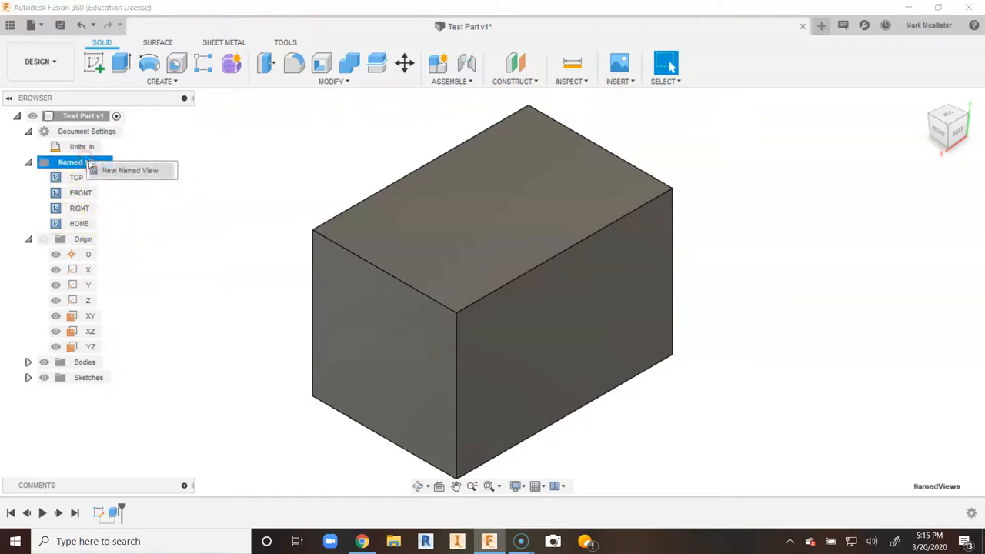
left_click(100, 170)
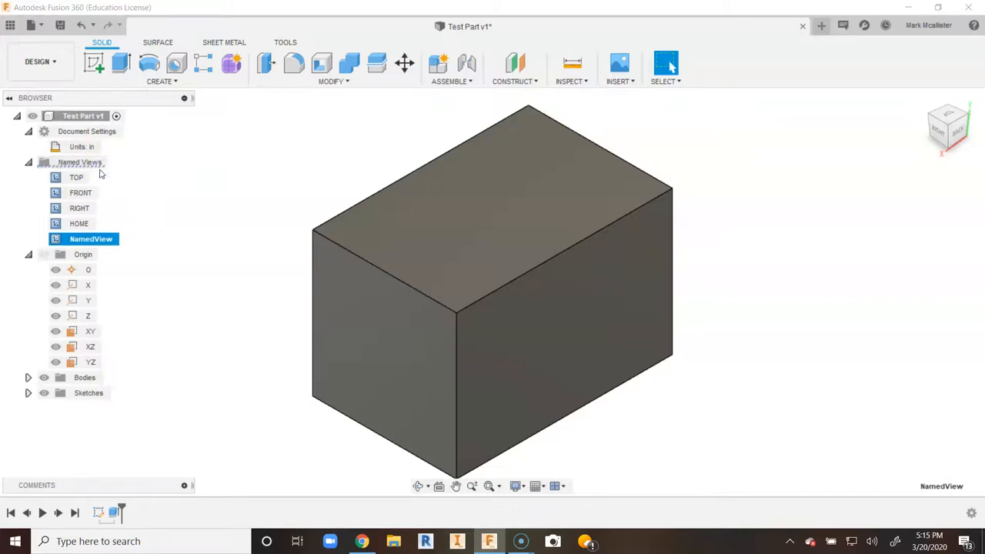
double_click(86, 238)
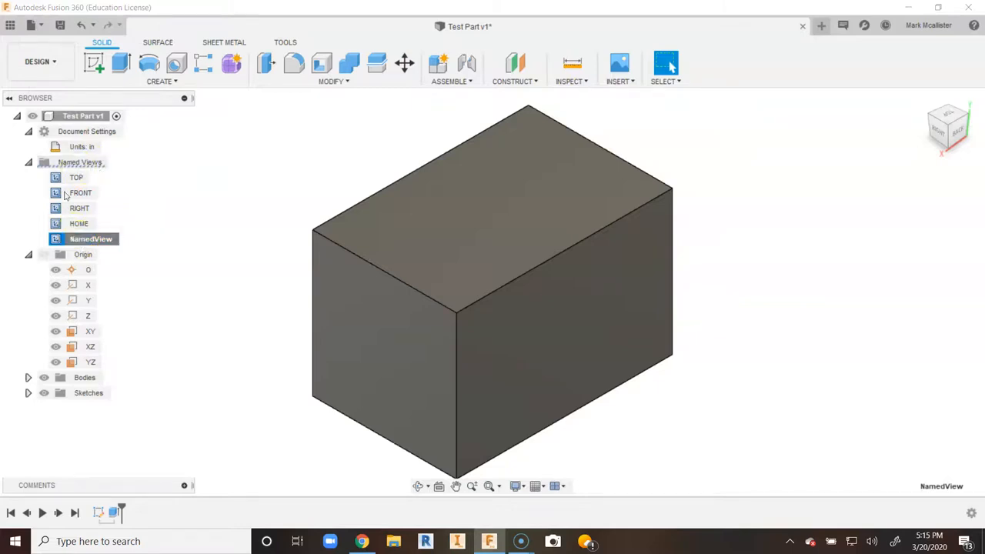
left_click(137, 210)
Check the 2ND ISO named view by switching from Top to 2ND ISO and back to Home
left_click(74, 180)
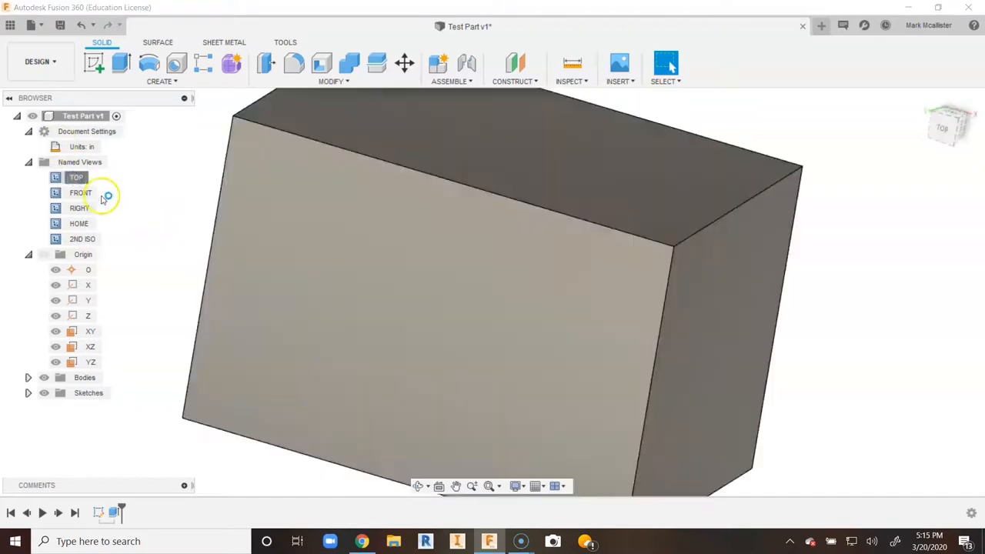
left_click(94, 239)
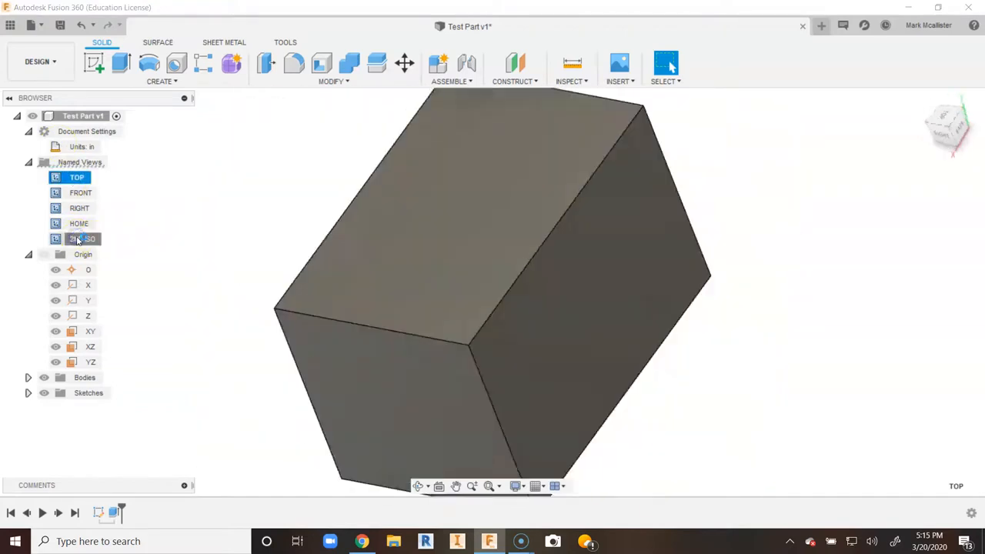
left_click(81, 225)
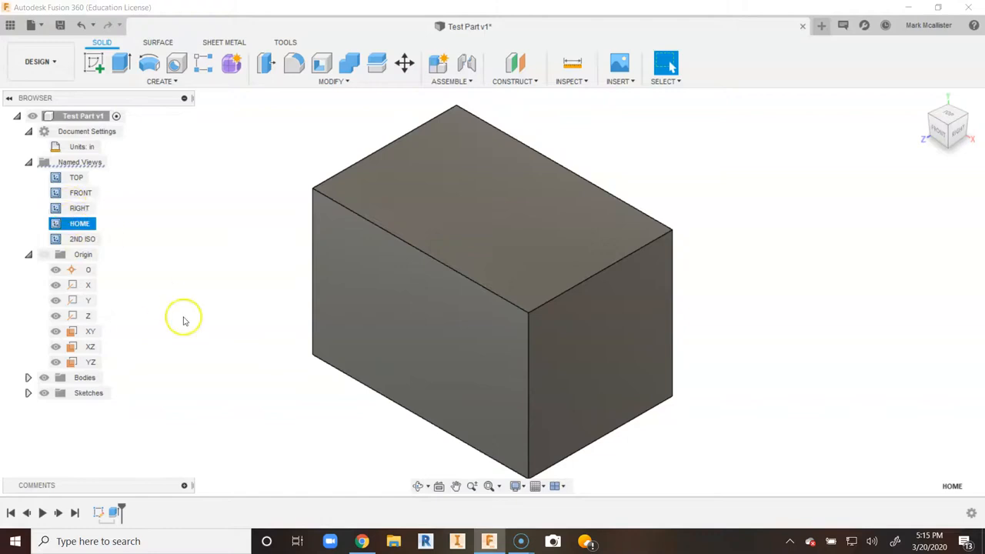
Look through the display settings for visual style, environment, effects and object visibility
left_click(517, 487)
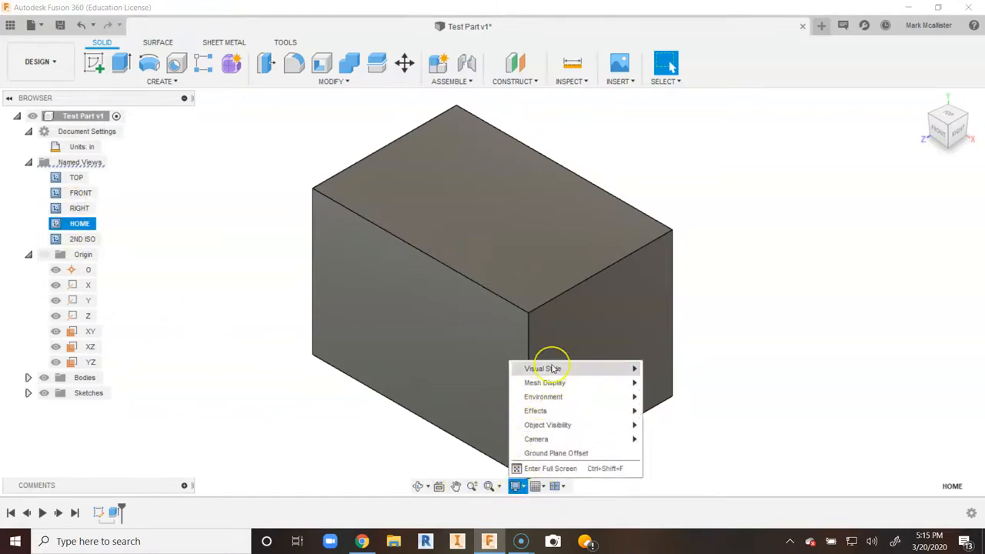
mouse_move(552, 370)
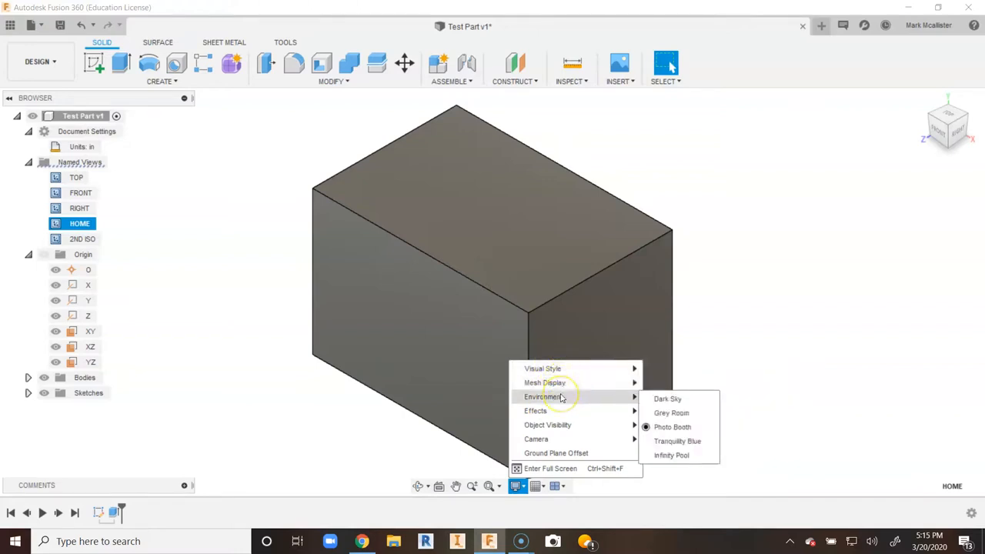
left_click(562, 412)
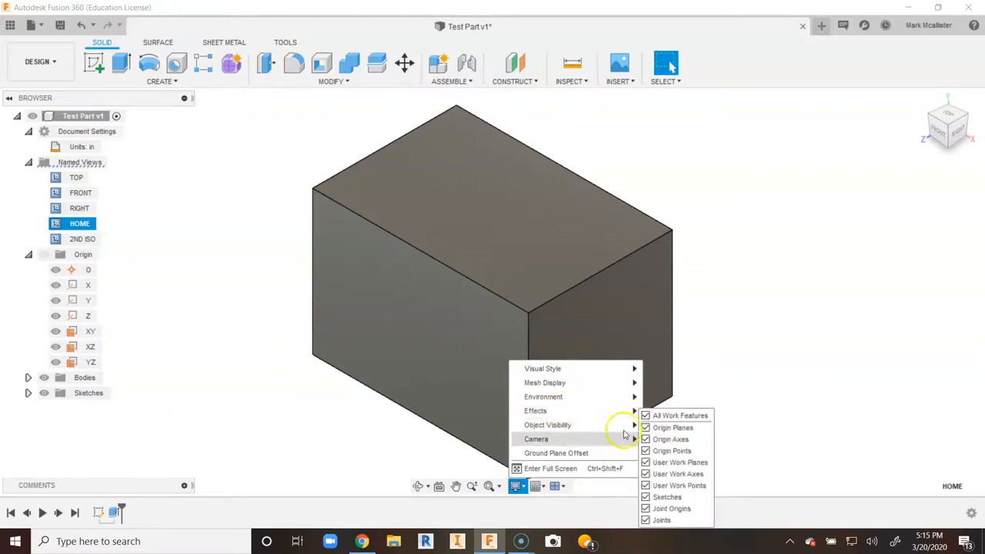
mouse_move(628, 414)
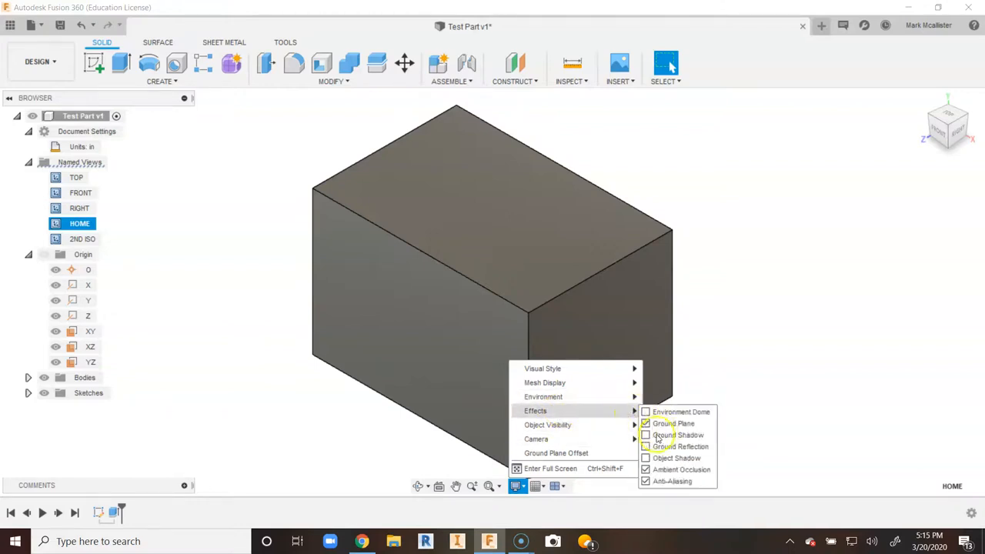
left_click(762, 384)
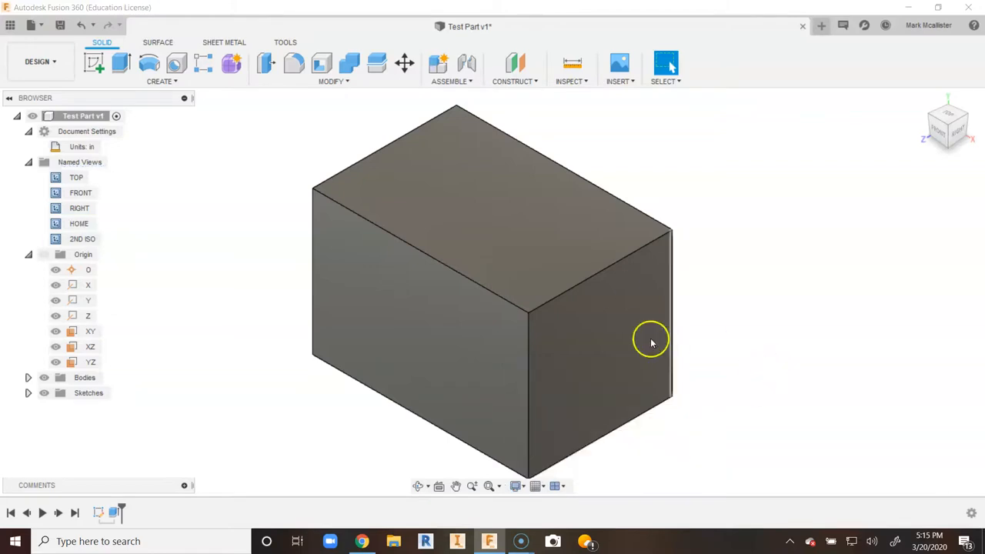
scroll(615, 348, "down", 3)
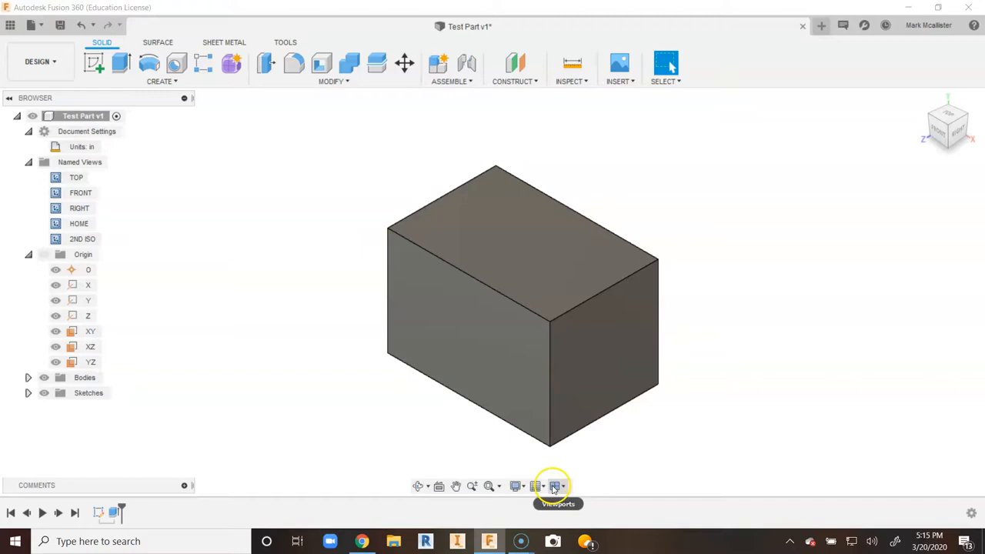
Split the canvas into multiple views and sketch a center diameter circle about 0.7 in across on the block's top face
left_click(553, 487)
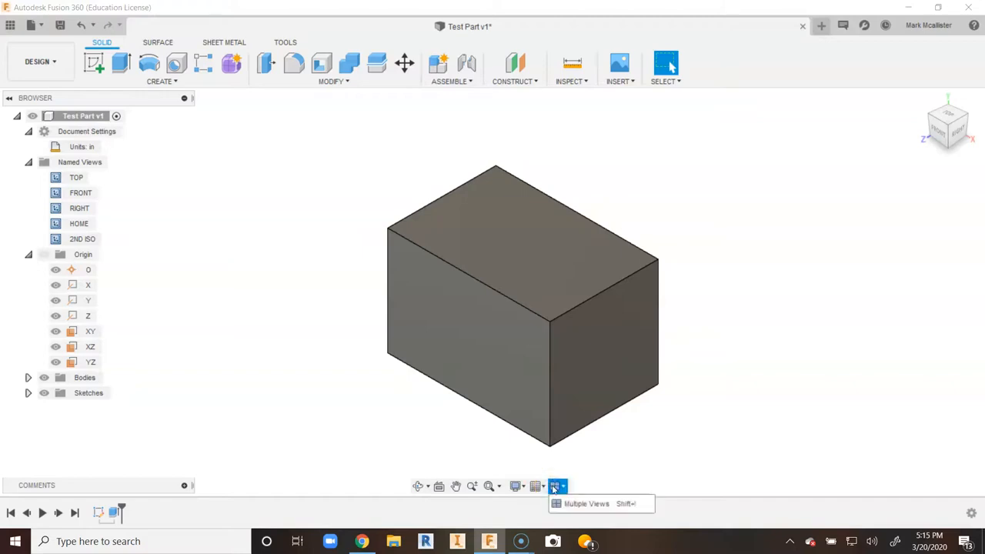
left_click(569, 503)
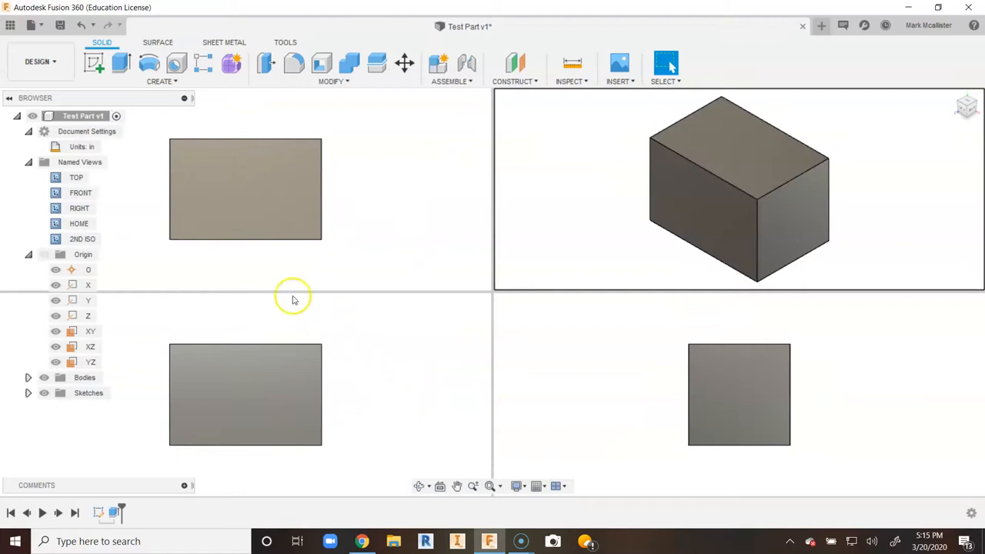
left_click(94, 61)
left_click(206, 194)
left_click(149, 62)
left_click(236, 189)
left_click(245, 204)
right_click(303, 183)
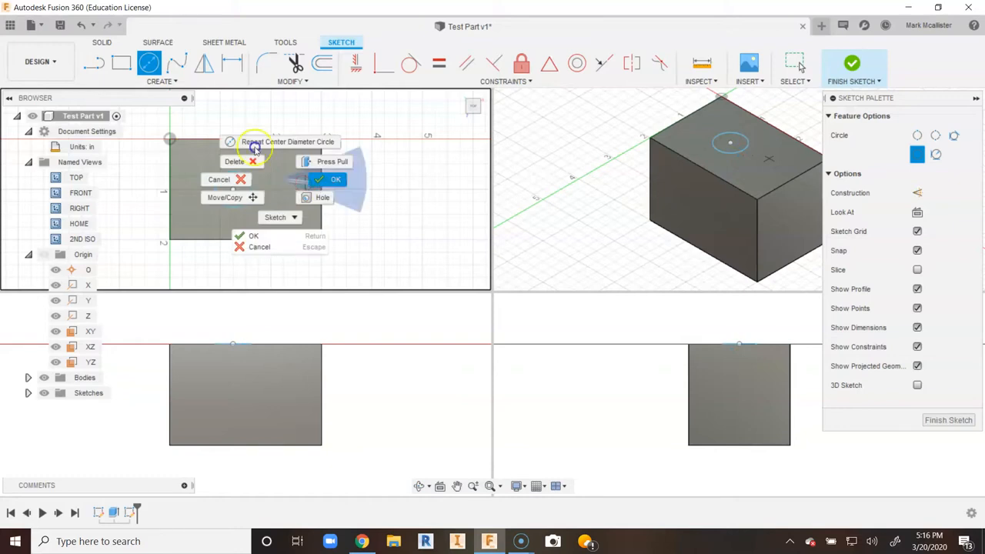
left_click(316, 183)
Extrude the top-face profile around the circle upward 0.90 in as a Join, leaving the circle open as a hole
right_click(298, 178)
left_click(453, 206)
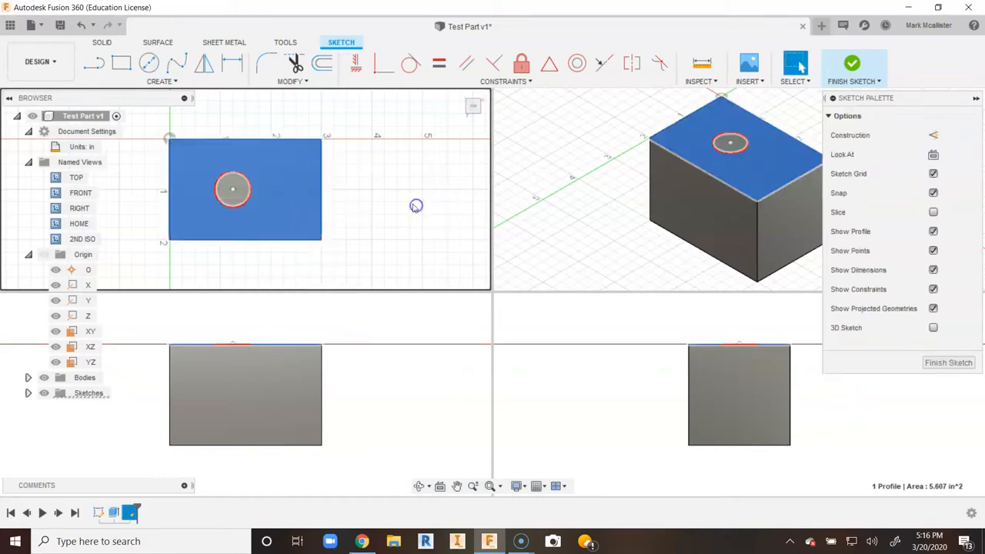
right_click(420, 175)
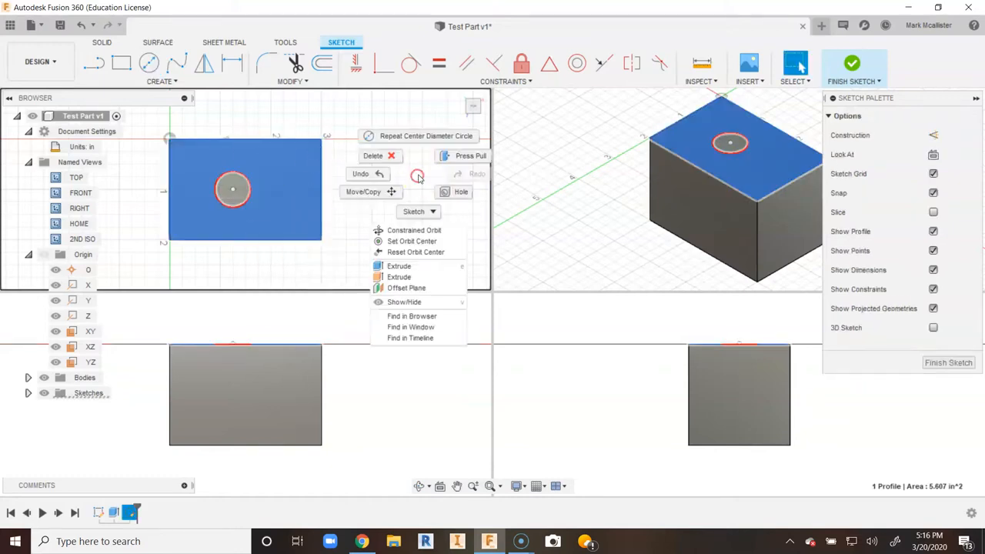
left_click(466, 152)
left_click_drag(737, 138, 742, 98)
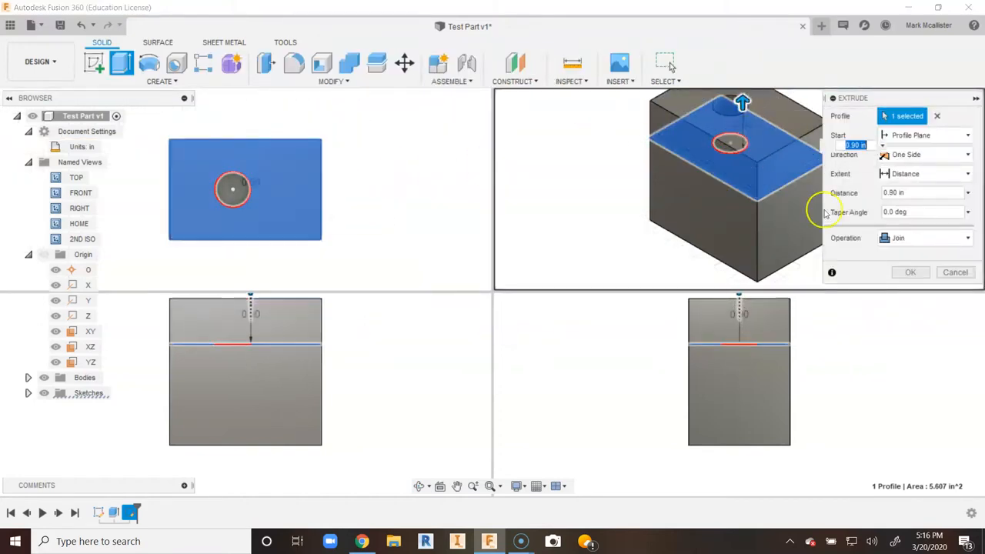
left_click(909, 274)
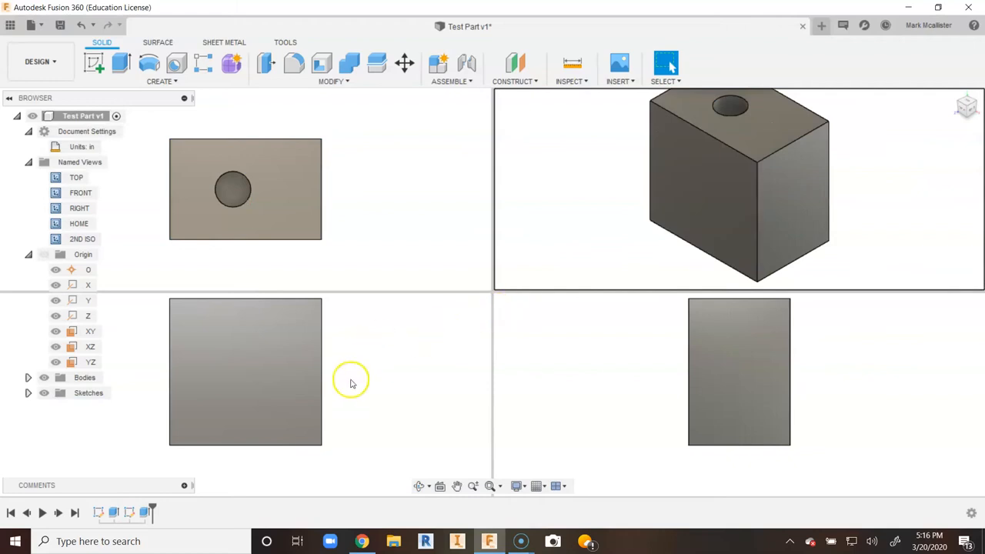
Return to a single view, look at the block in the 2ND ISO named view and restore the Home view, dismissing the system error
left_click(564, 489)
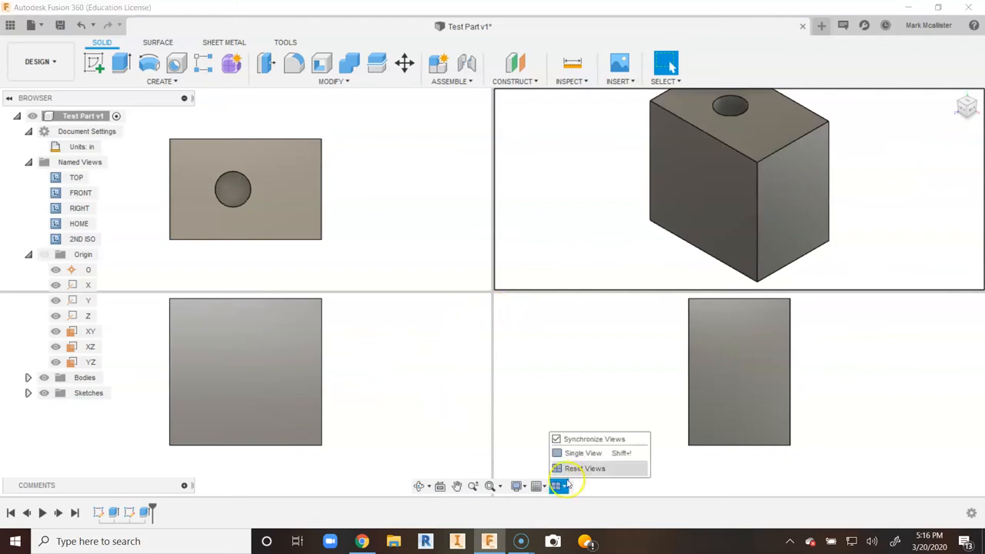
left_click(569, 452)
double_click(82, 238)
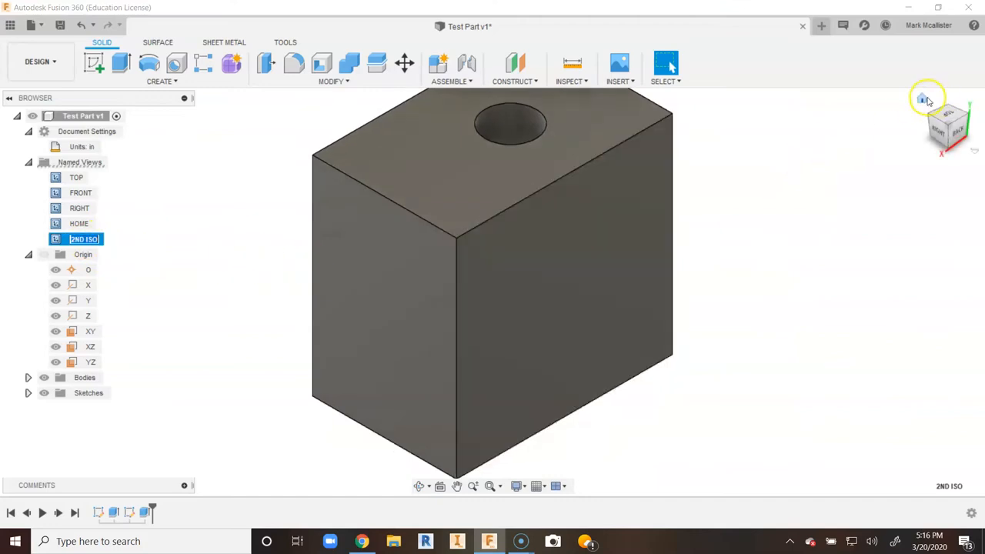
left_click(923, 99)
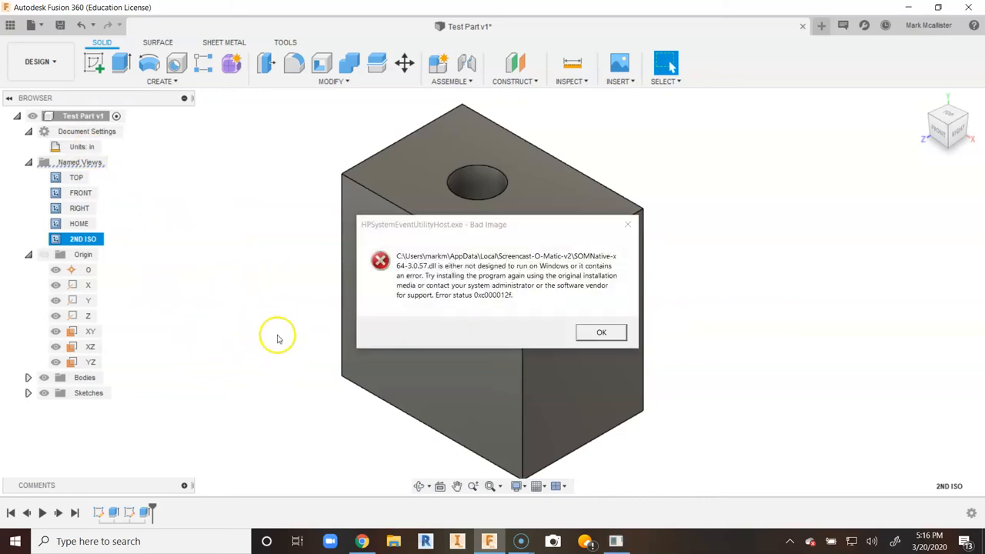
left_click(610, 332)
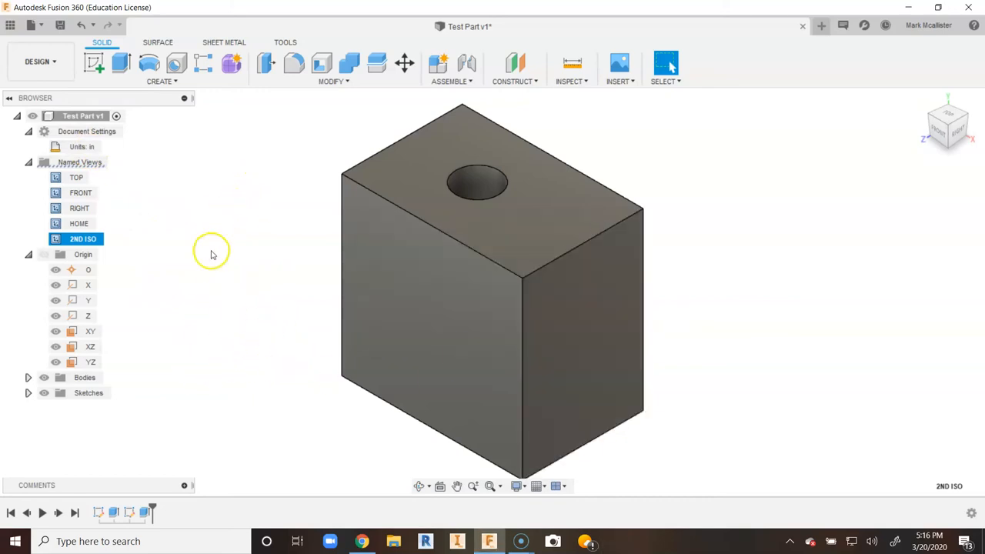